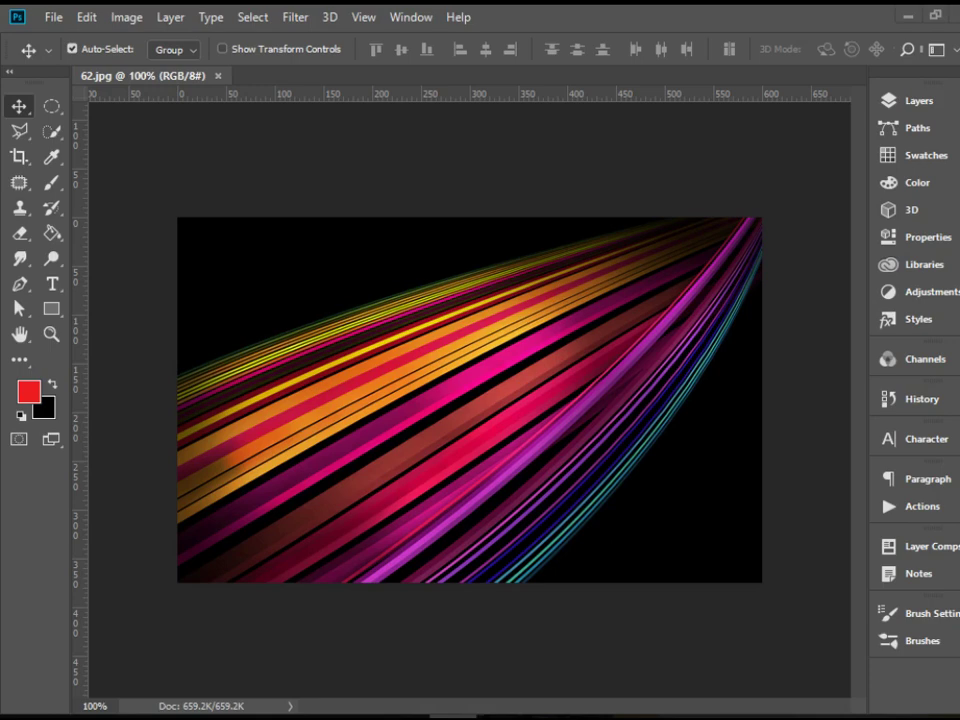
# Step: Set up a new 1024×768 px, 72 ppi document with a Black background
pyautogui.click(50, 20)
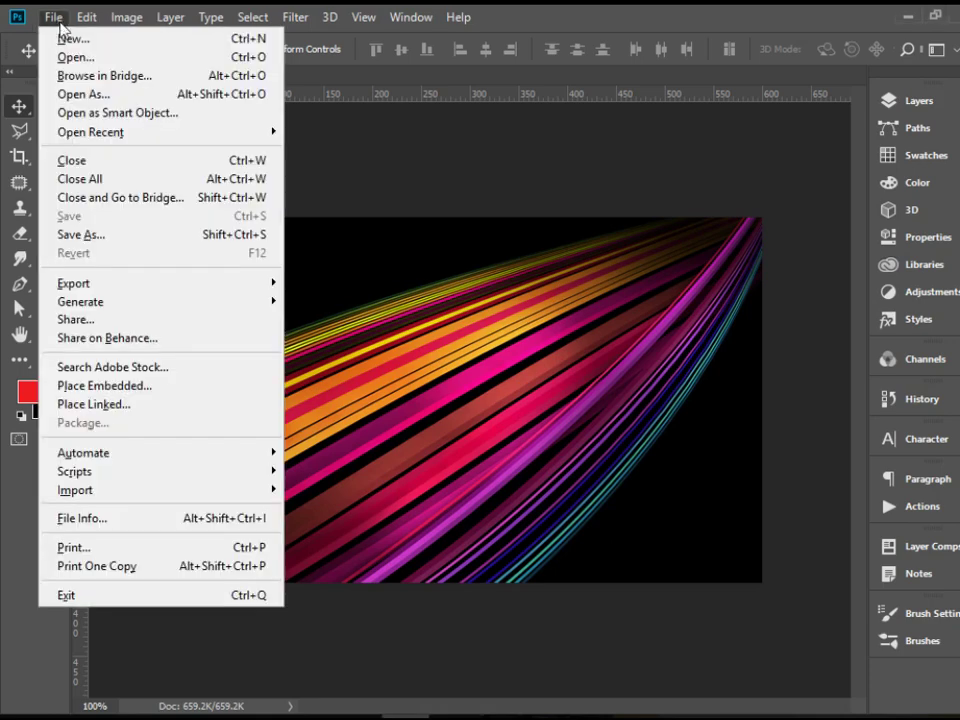
pyautogui.click(74, 38)
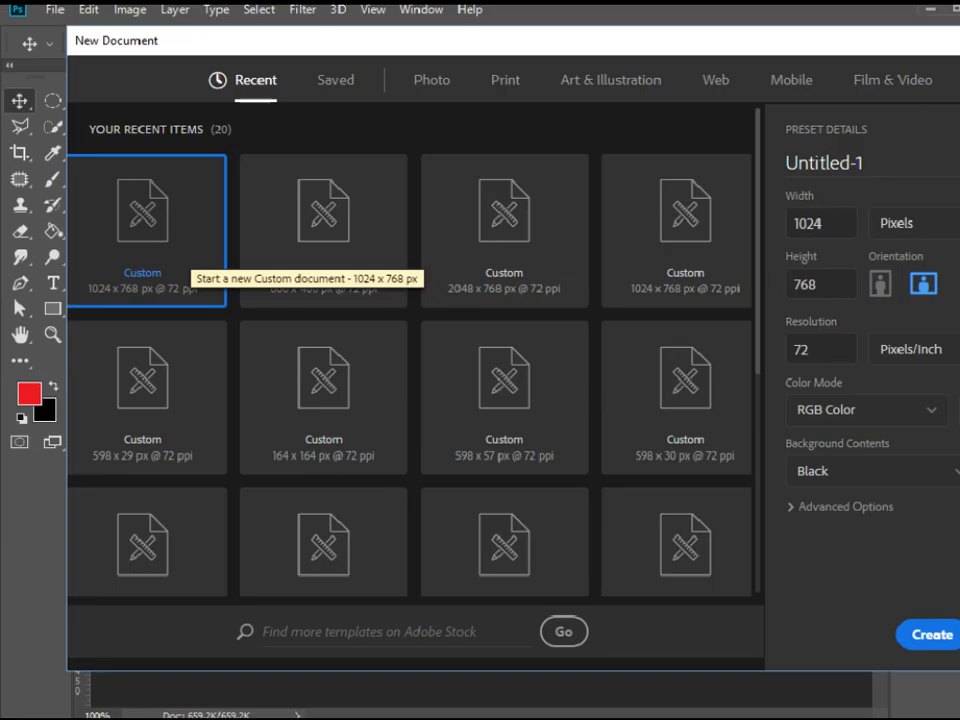
pyautogui.click(950, 285)
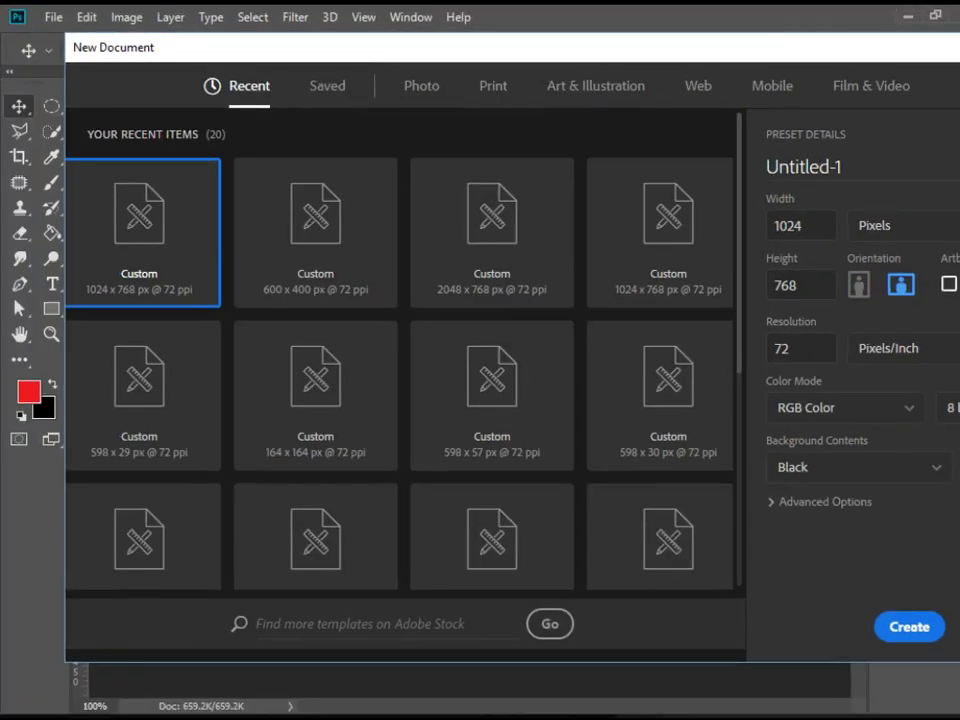
pyautogui.click(936, 476)
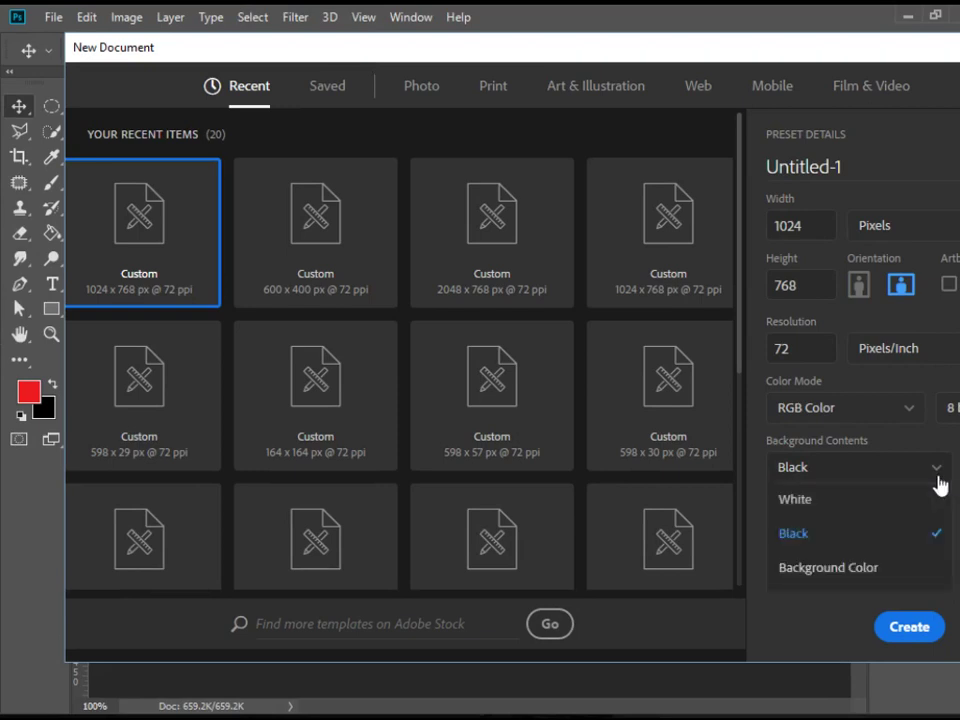
pyautogui.click(815, 540)
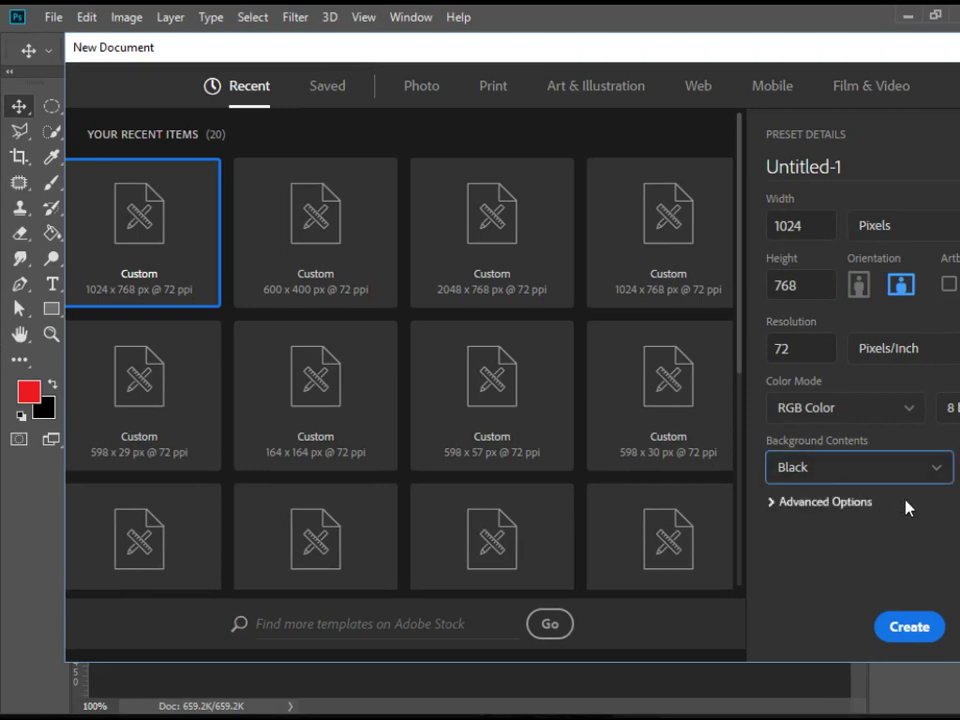
pyautogui.moveTo(866, 56); pyautogui.dragTo(760, 55)
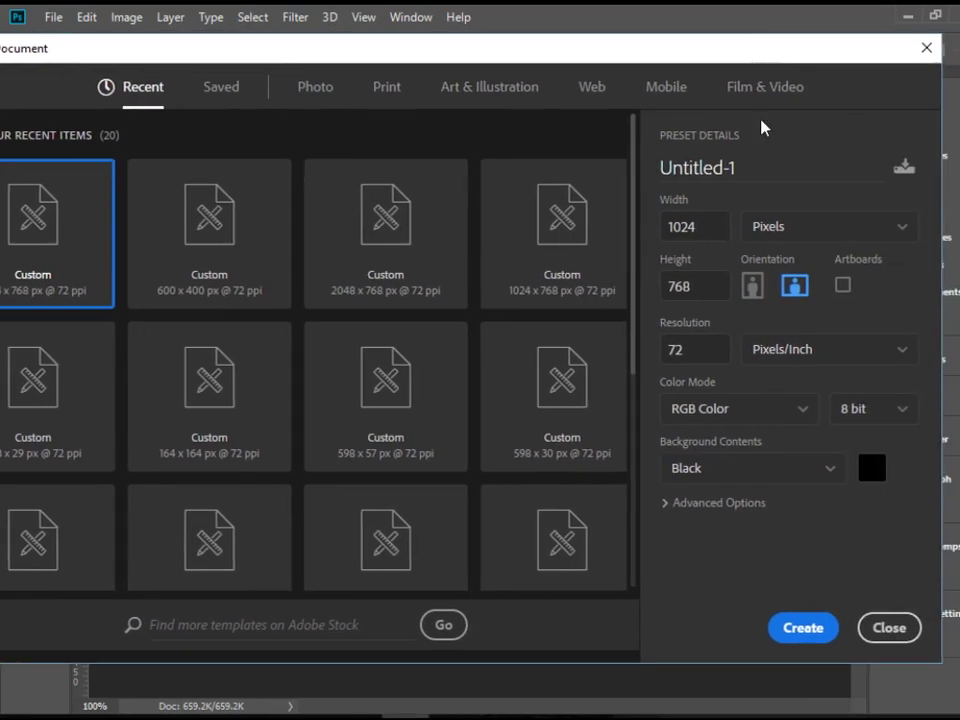
# Step: Create the black canvas and give new rectangle shapes an orange fill with no stroke
pyautogui.click(801, 630)
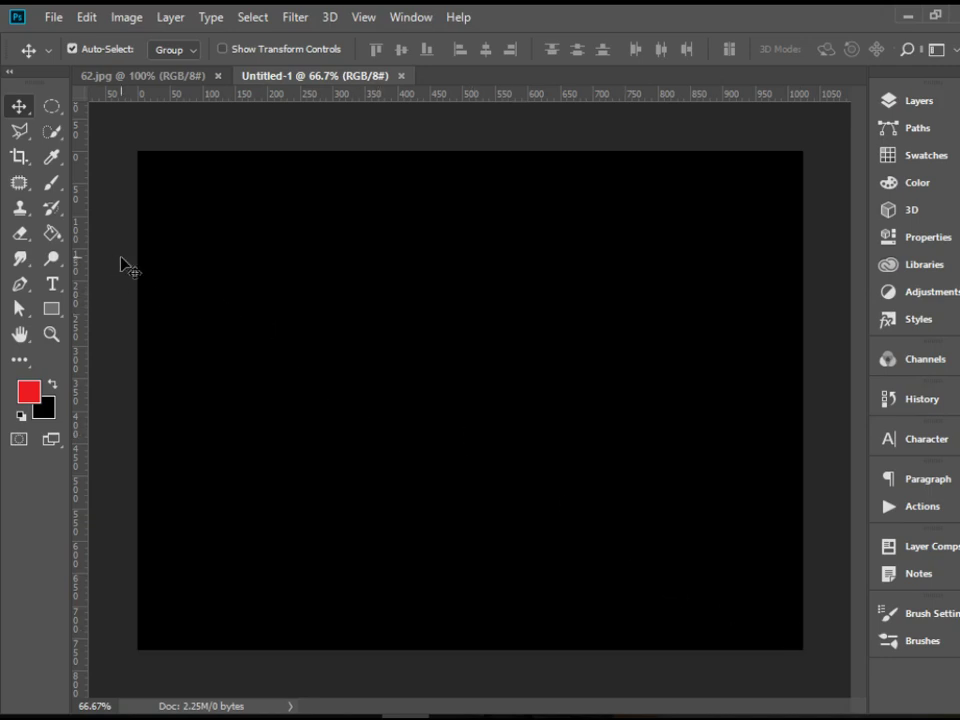
pyautogui.click(51, 309)
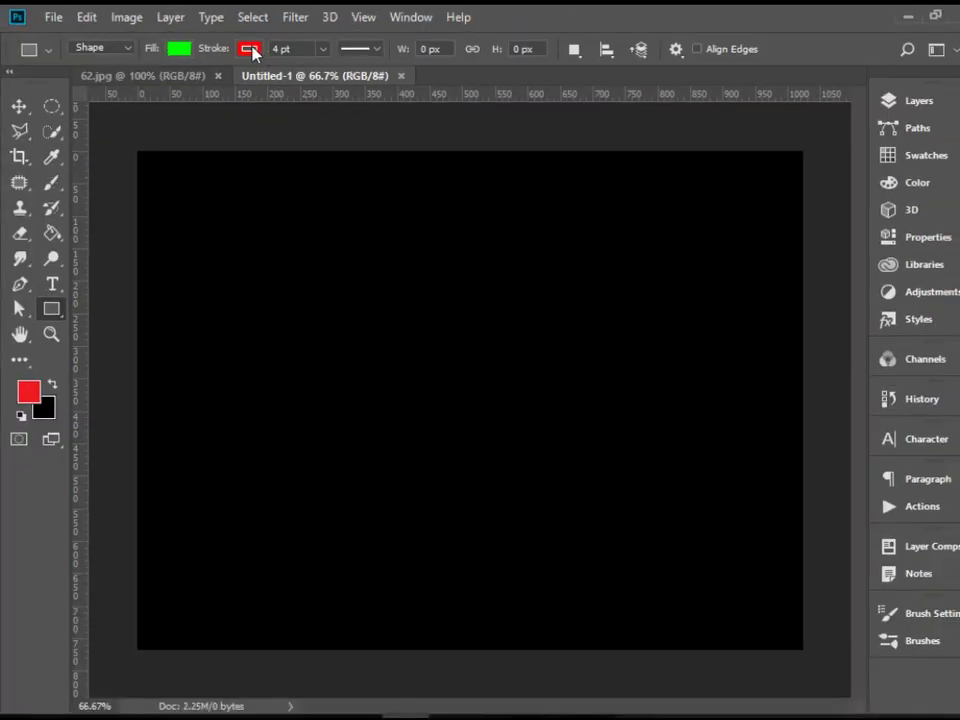
pyautogui.click(249, 49)
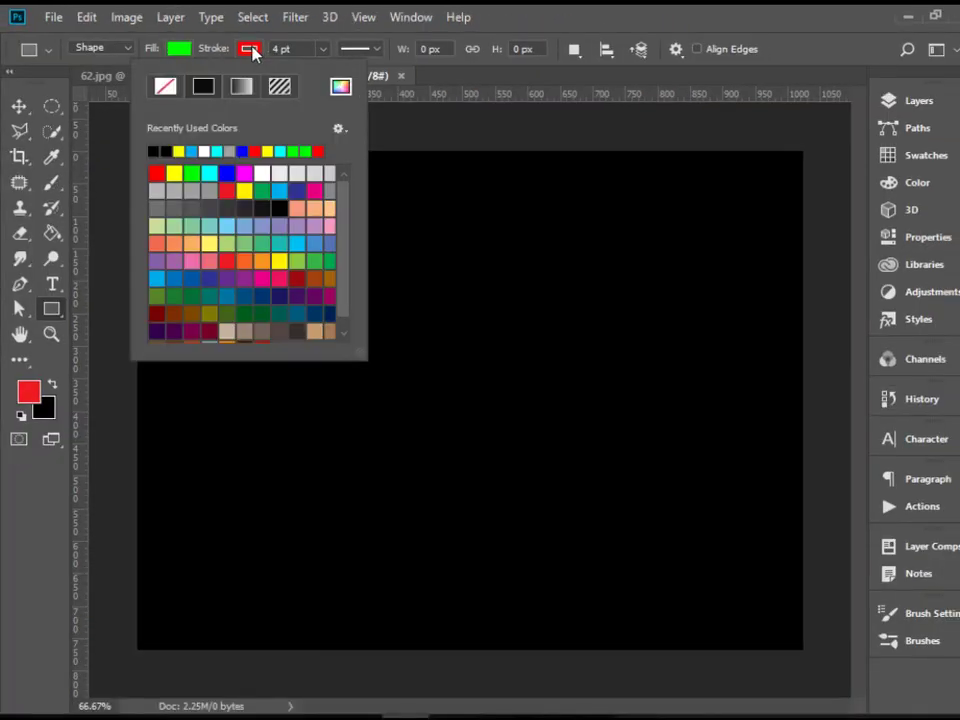
pyautogui.click(165, 86)
pyautogui.click(385, 93)
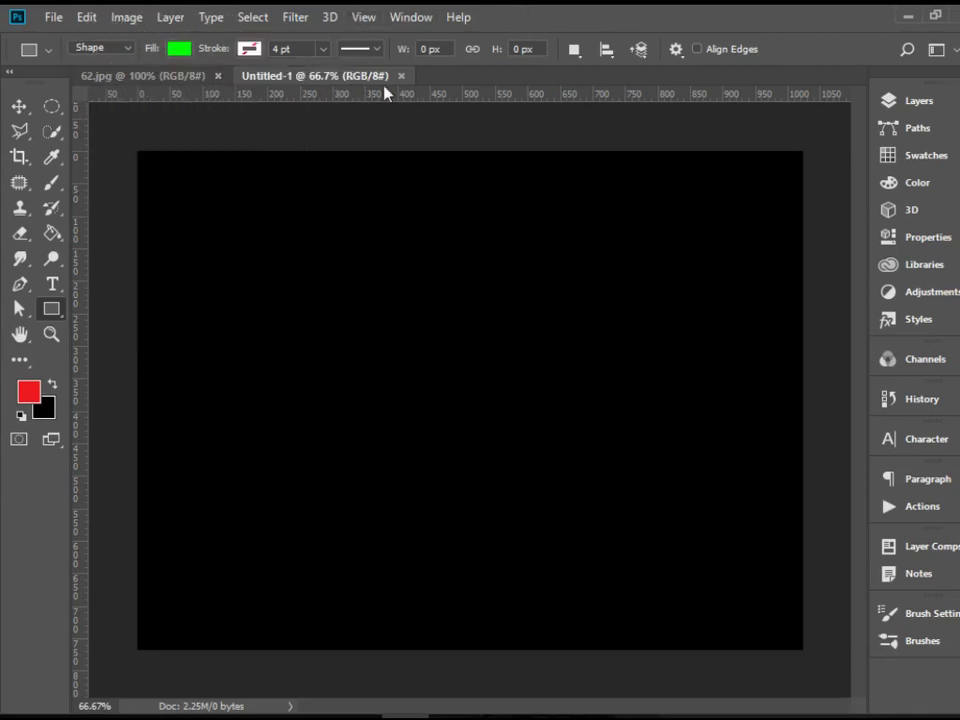
pyautogui.click(181, 48)
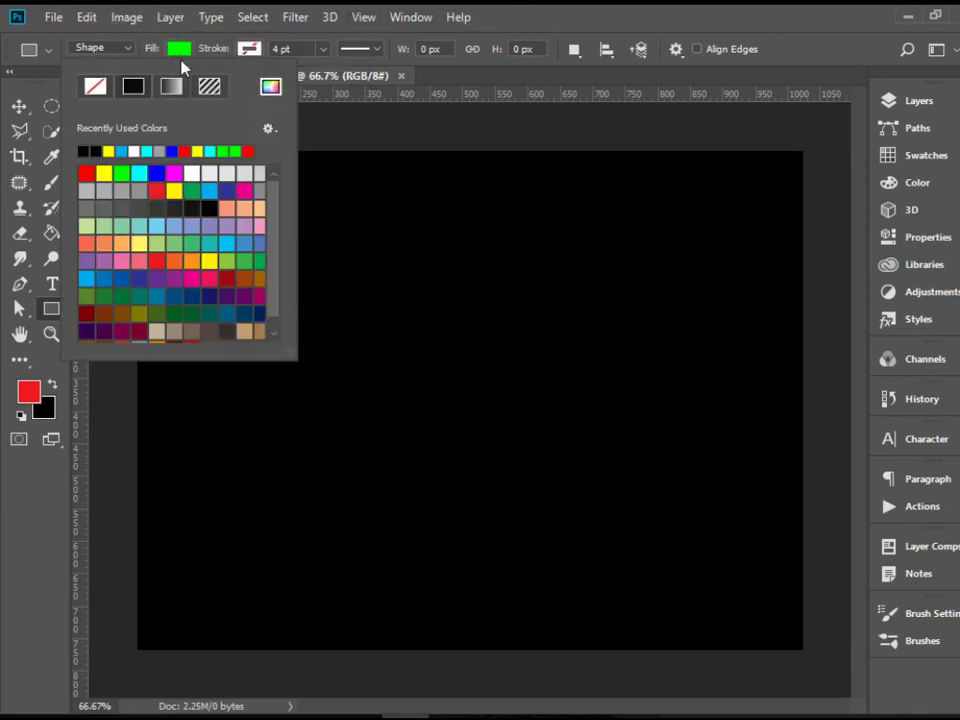
pyautogui.click(90, 244)
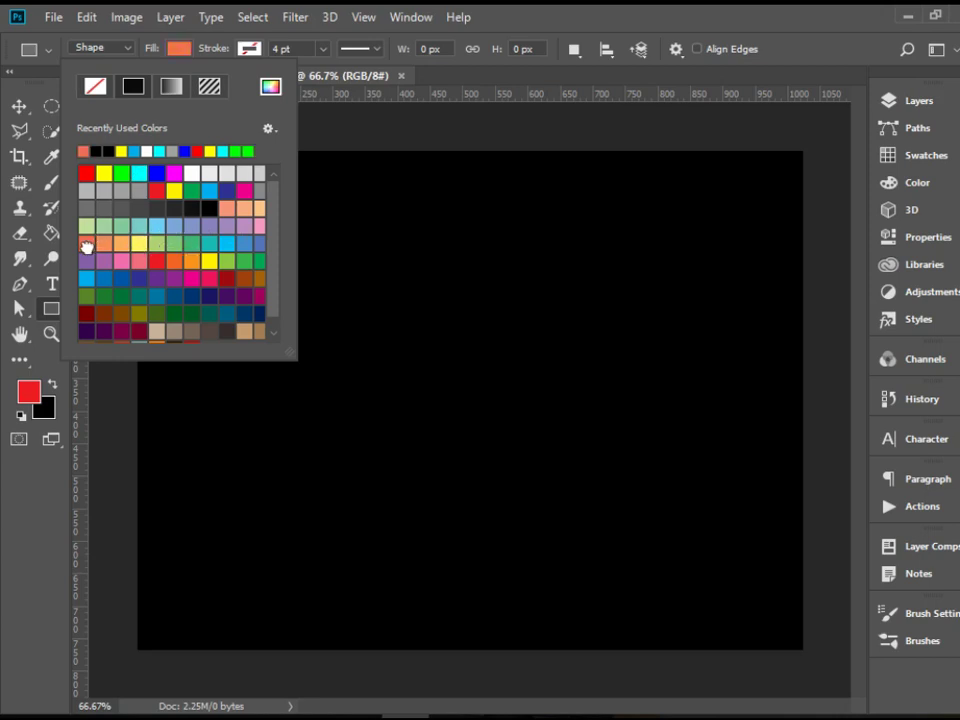
pyautogui.click(586, 20)
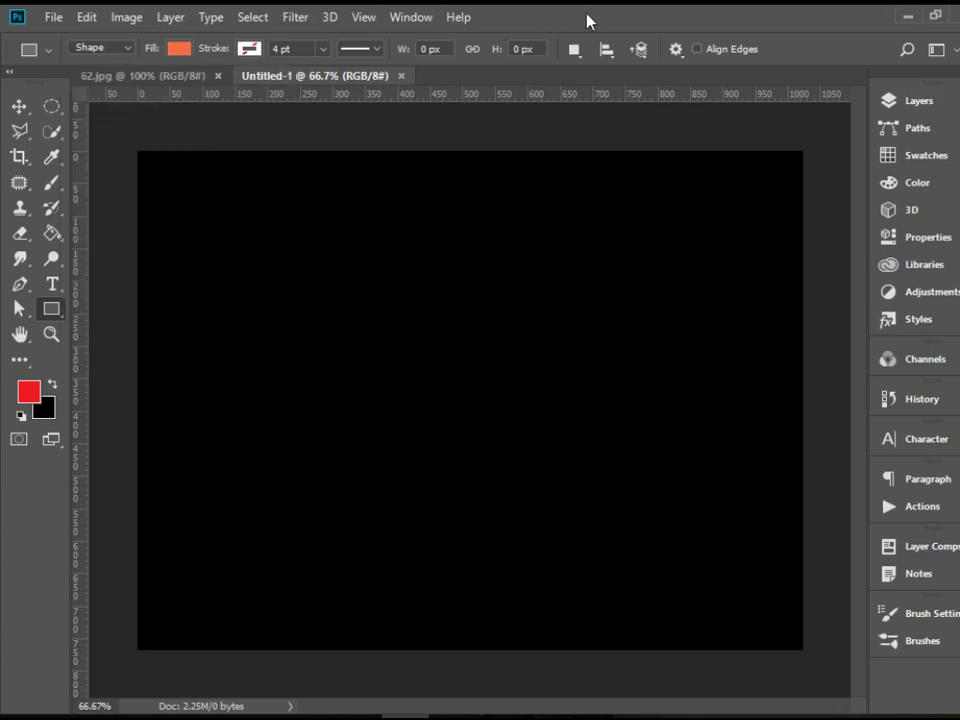
# Step: Draw a thin orange stripe, Rectangle 1, across the full canvas width near the top
pyautogui.moveTo(114, 226); pyautogui.dragTo(833, 230)
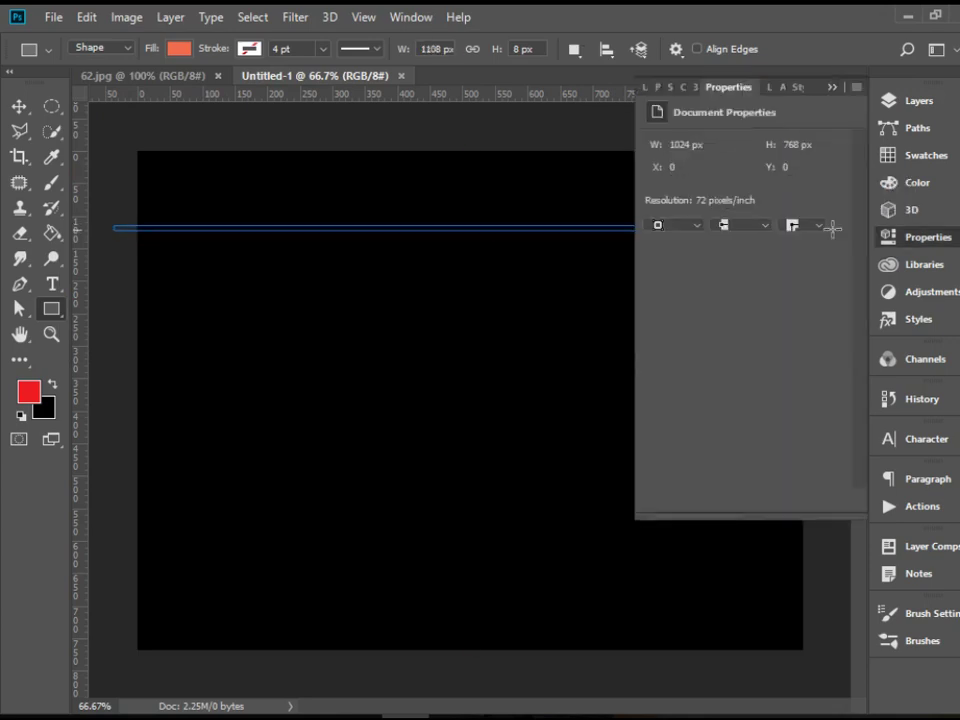
pyautogui.click(890, 101)
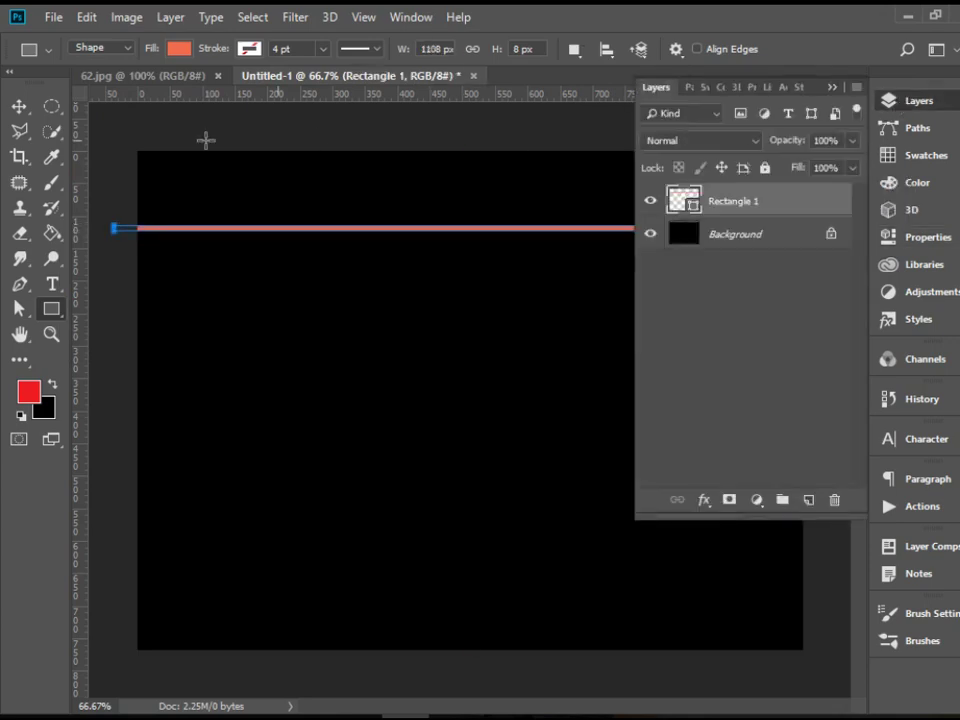
pyautogui.click(19, 105)
pyautogui.click(922, 101)
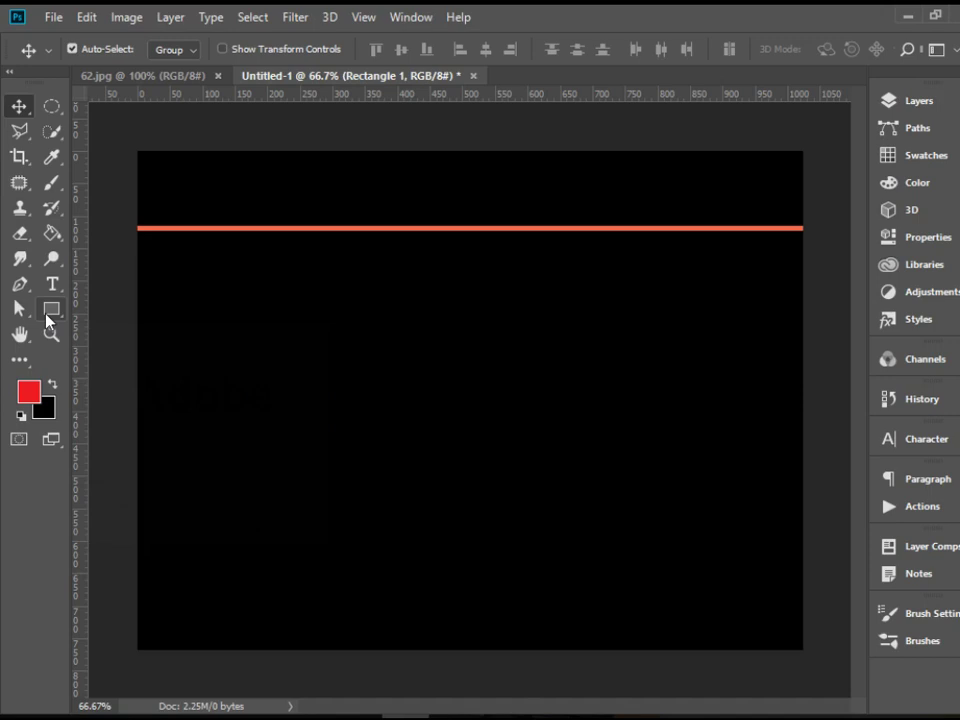
pyautogui.click(48, 319)
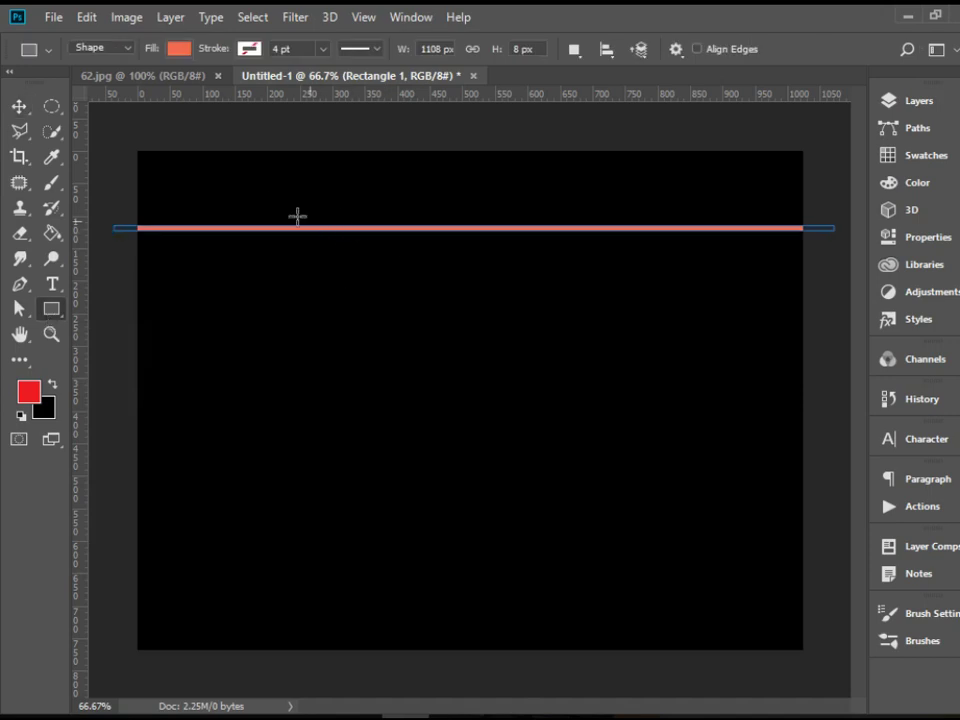
pyautogui.click(28, 110)
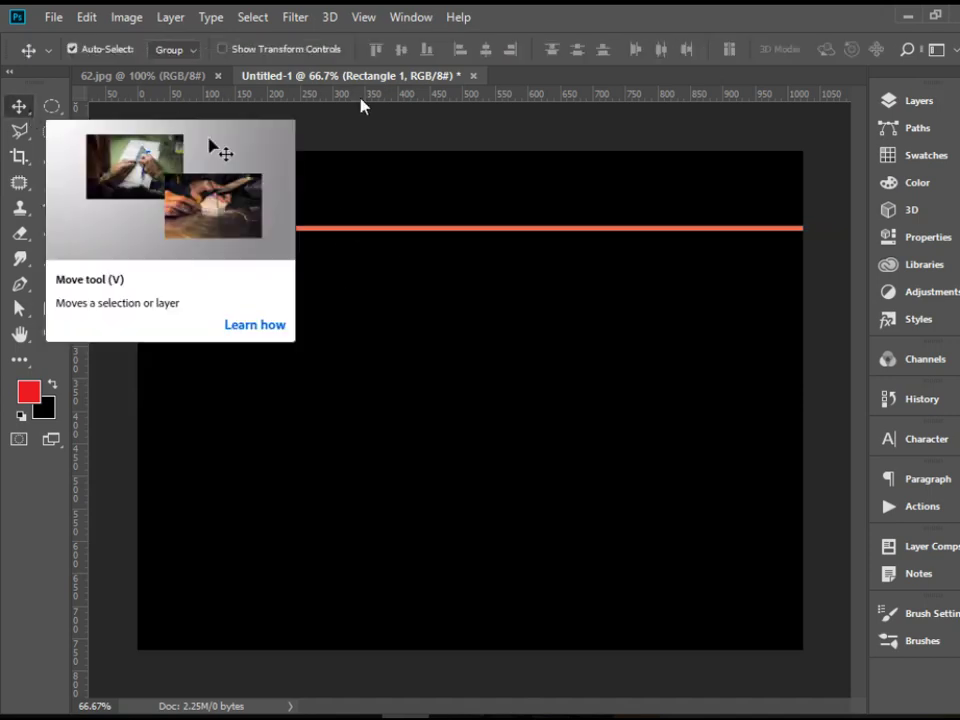
pyautogui.click(948, 110)
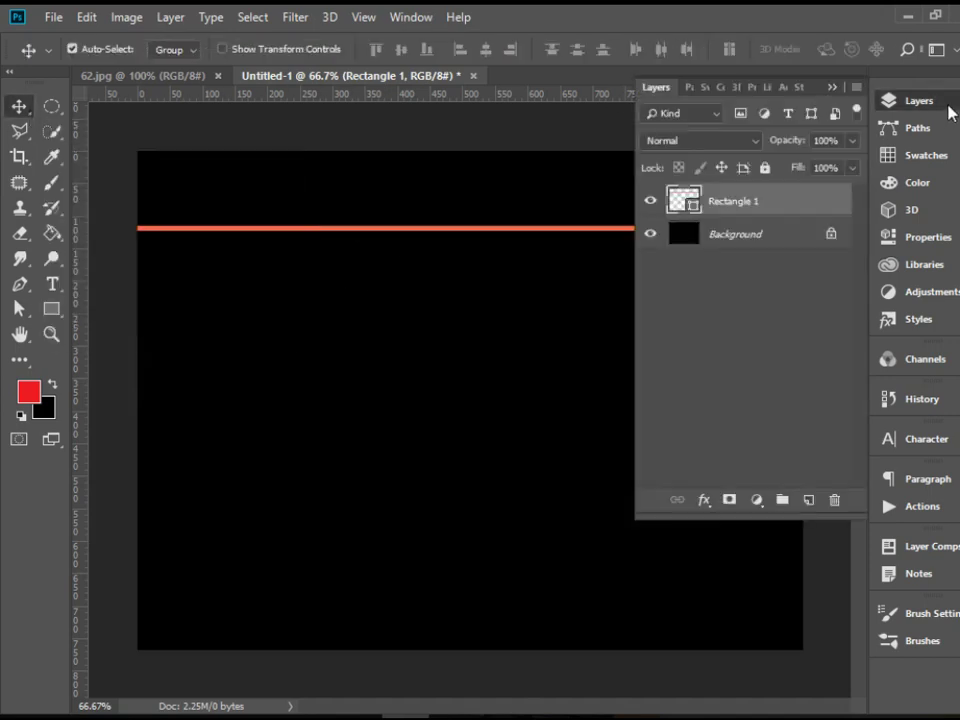
pyautogui.rightClick(783, 198)
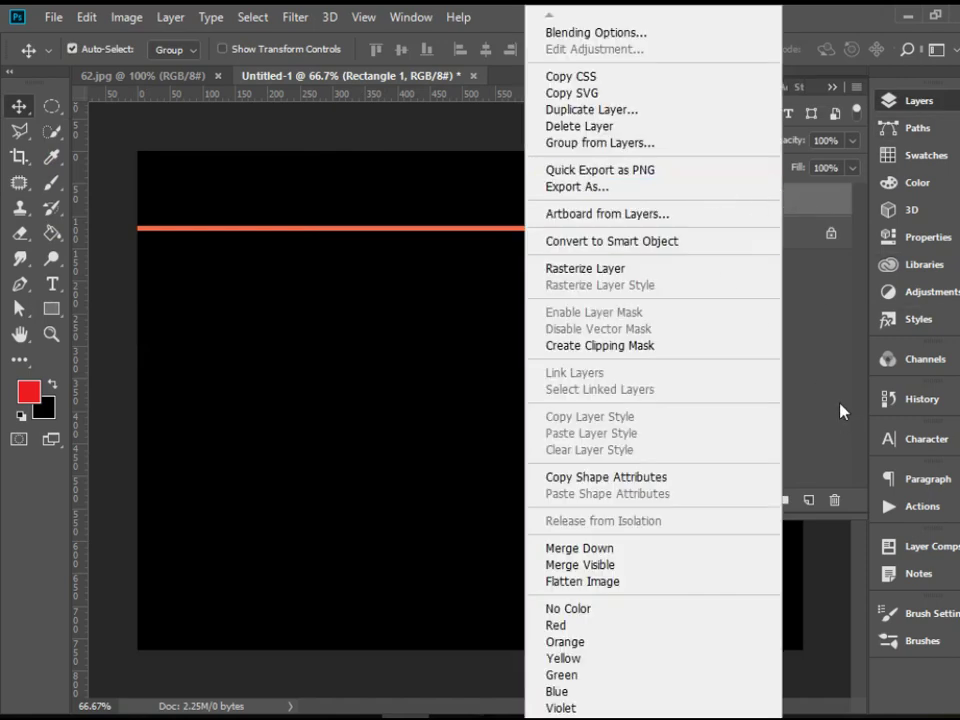
pyautogui.click(797, 253)
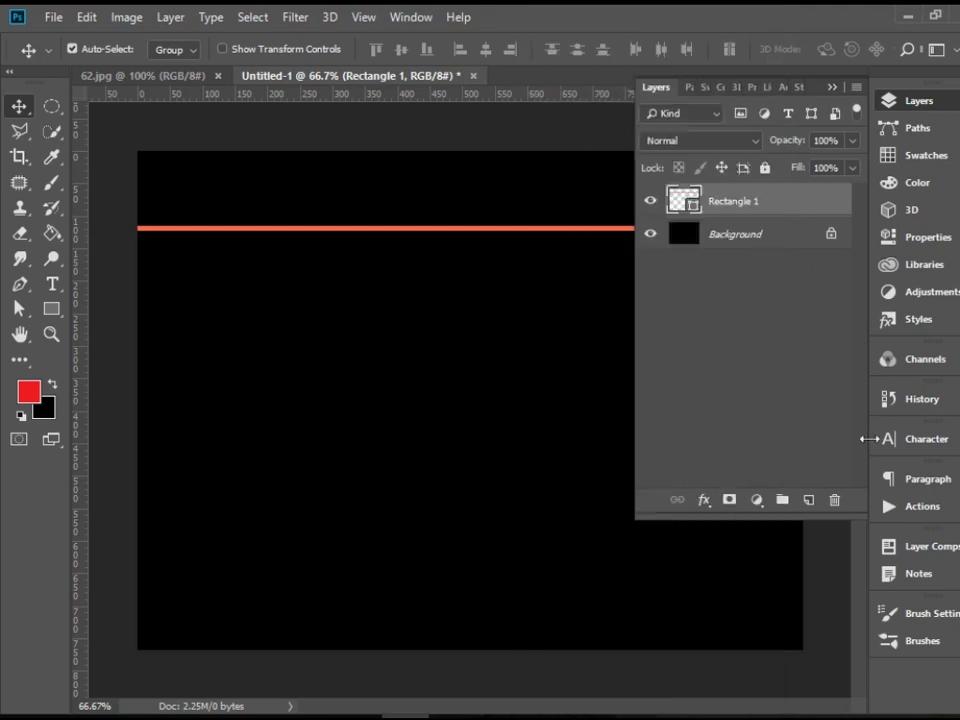
pyautogui.click(922, 100)
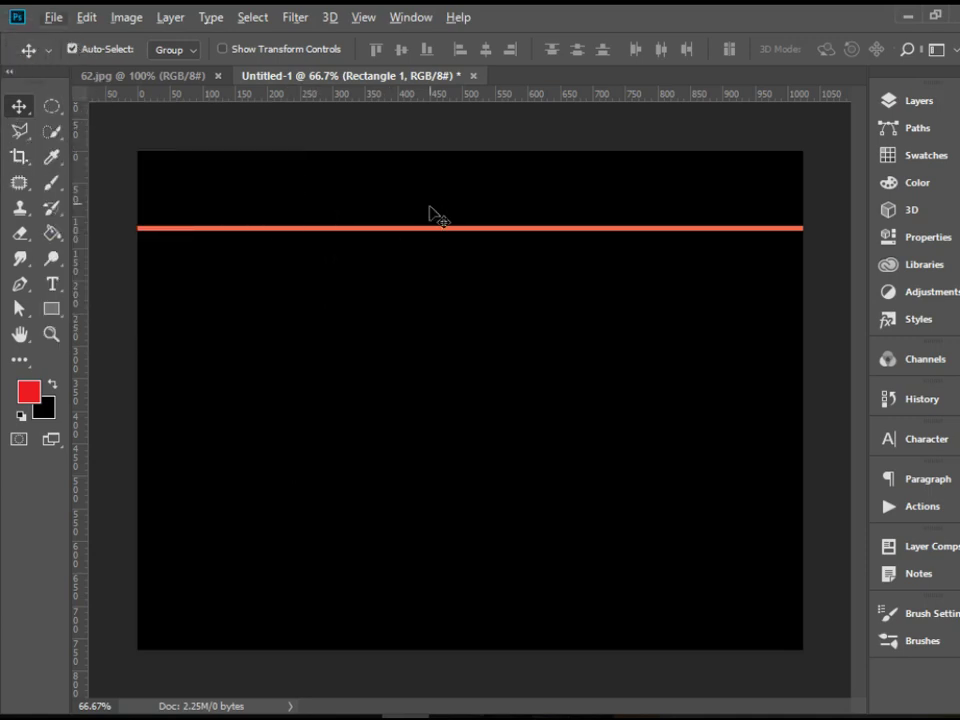
# Step: Duplicate the stripe just below the original and float its shape Properties over the canvas
pyautogui.moveTo(413, 232)
pyautogui.mouseDown()
pyautogui.moveTo(405, 257)
pyautogui.moveTo(407, 246)
pyautogui.mouseUp()
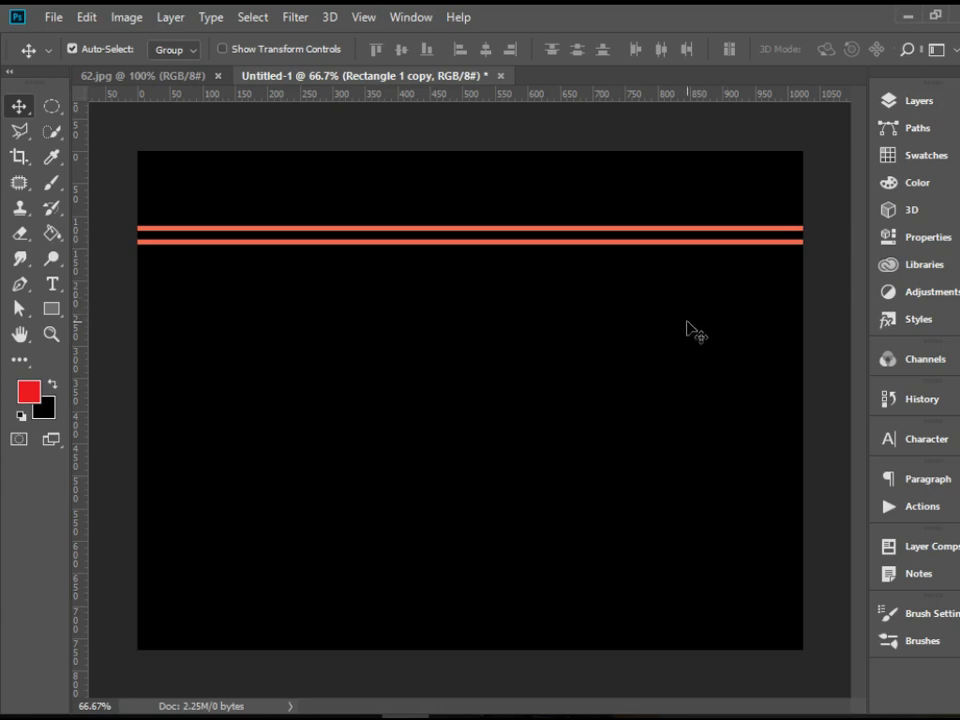
pyautogui.click(929, 238)
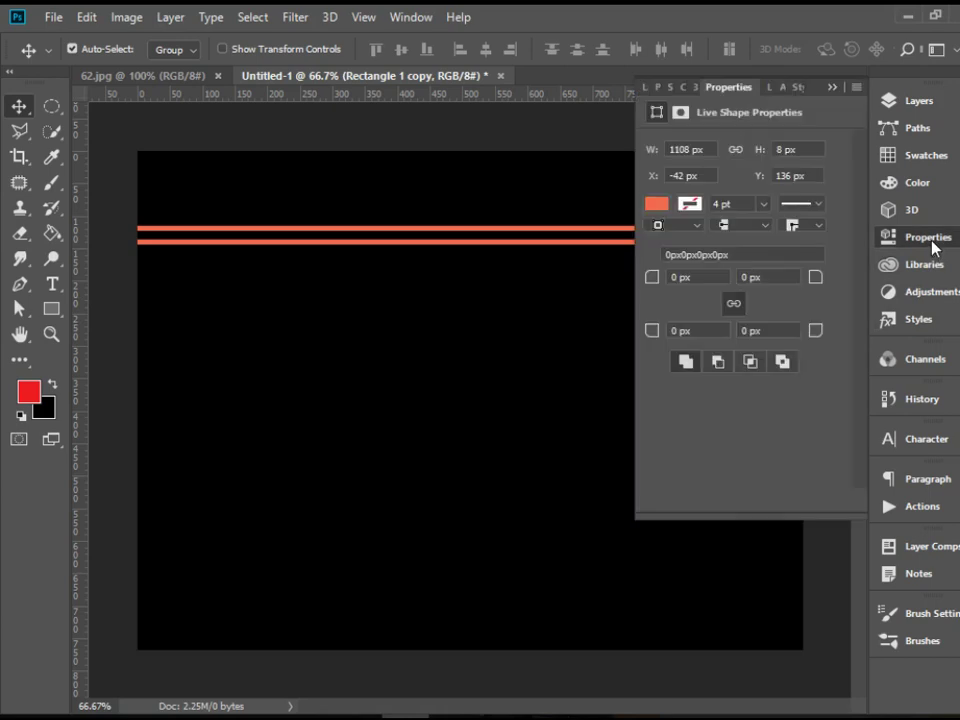
pyautogui.moveTo(722, 88); pyautogui.dragTo(455, 308)
pyautogui.click(921, 291)
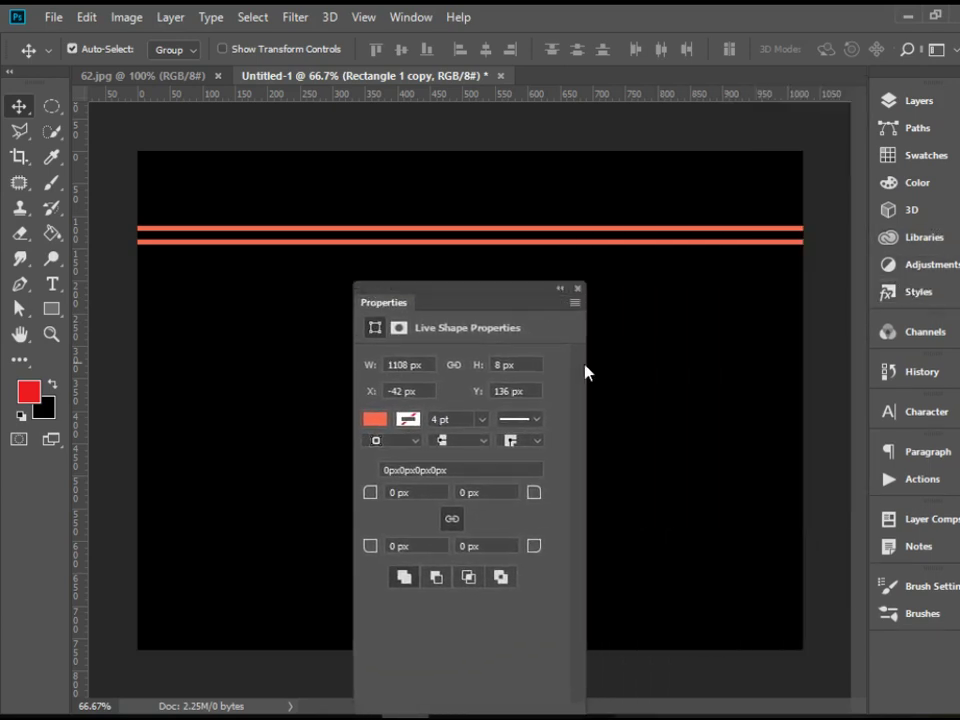
# Step: Refill the copy a lighter orange and move it up flush against the original
pyautogui.click(375, 420)
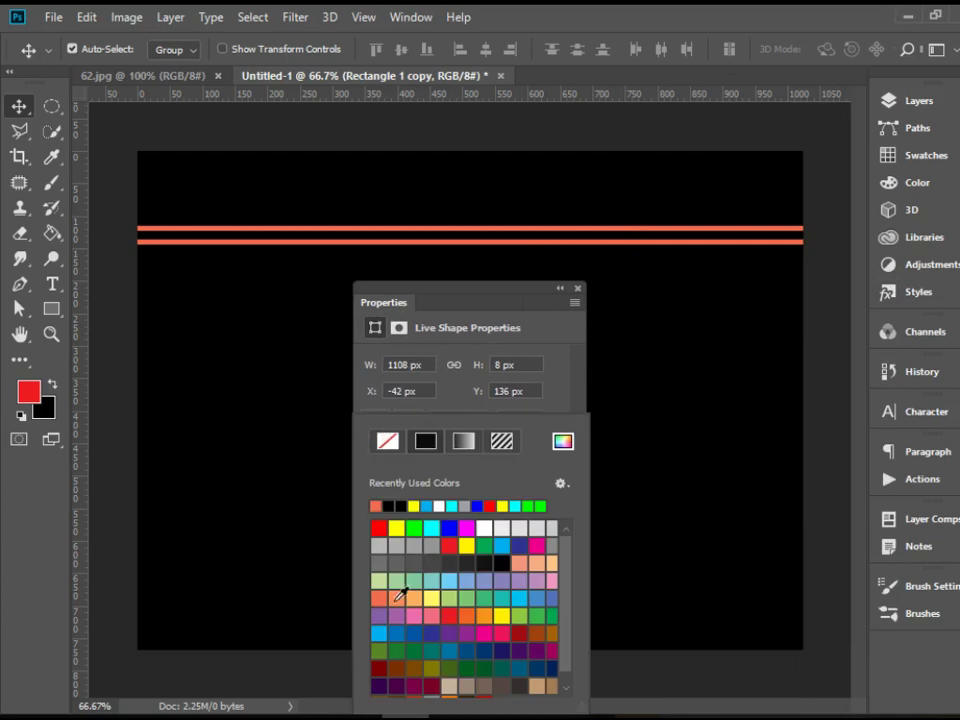
pyautogui.click(400, 597)
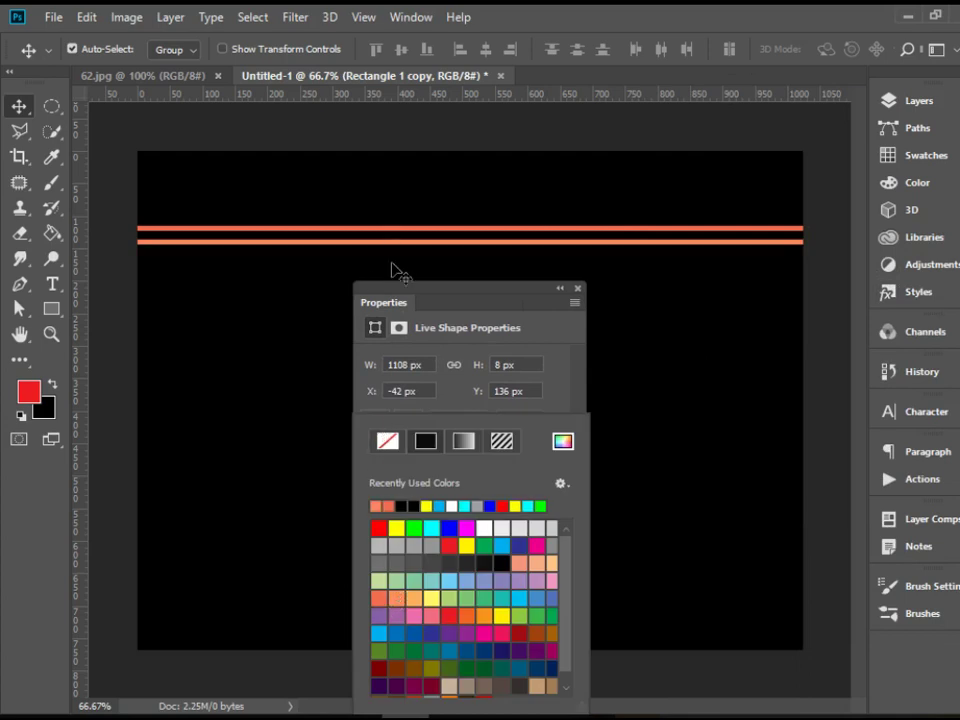
pyautogui.moveTo(398, 247); pyautogui.dragTo(396, 240)
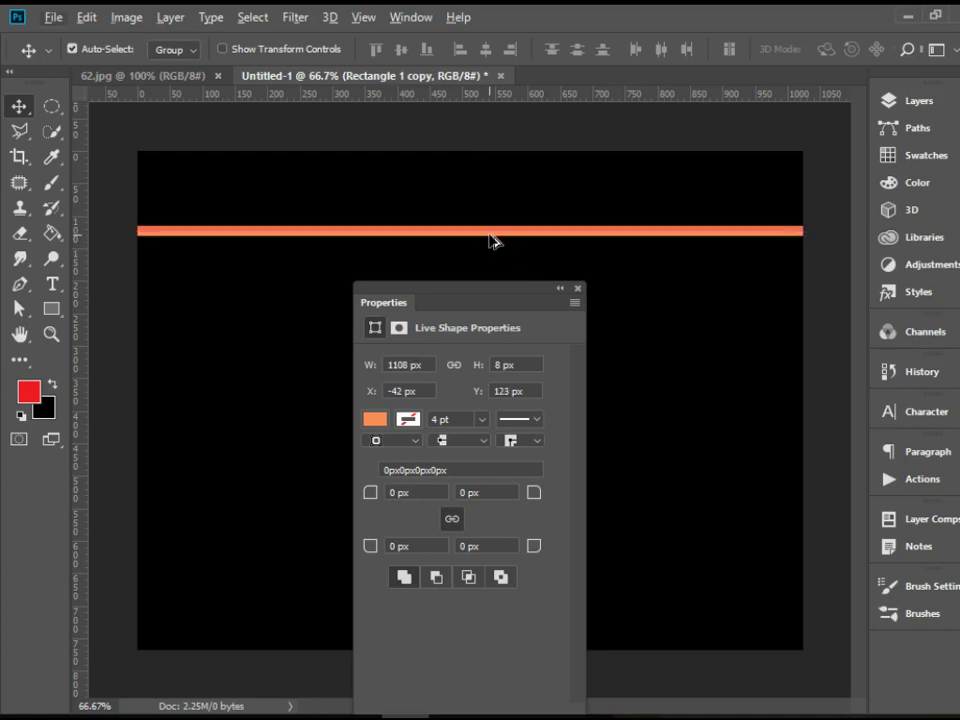
# Step: Add two more stripe copies, each 8 px lower, filled light orange and pale yellow
pyautogui.moveTo(493, 238)
pyautogui.mouseDown()
pyautogui.moveTo(493, 257)
pyautogui.moveTo(493, 249)
pyautogui.mouseUp()
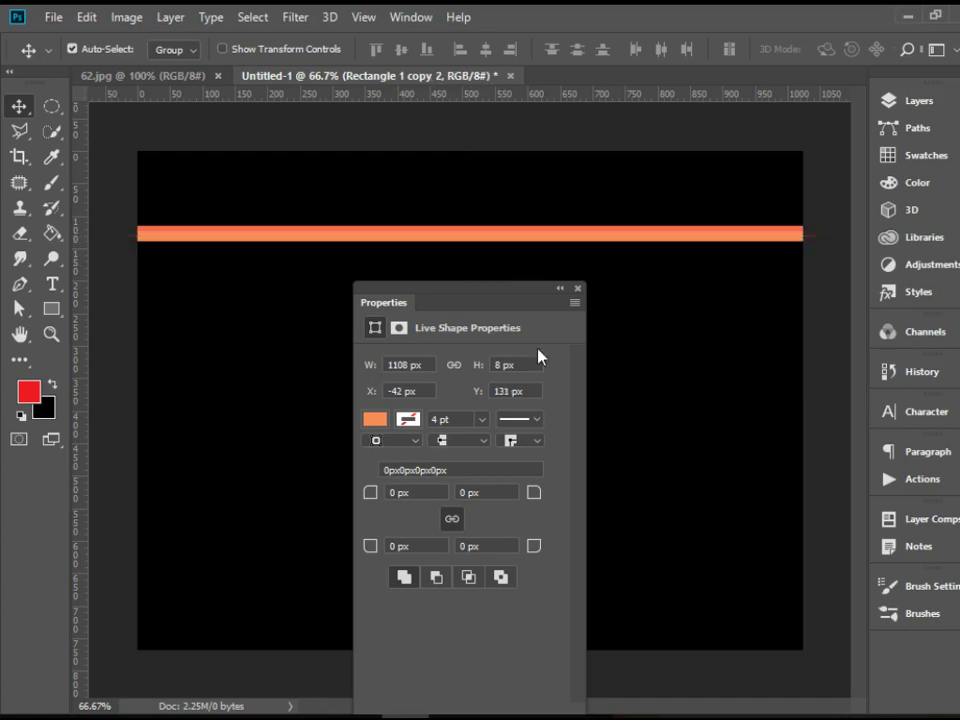
pyautogui.click(407, 422)
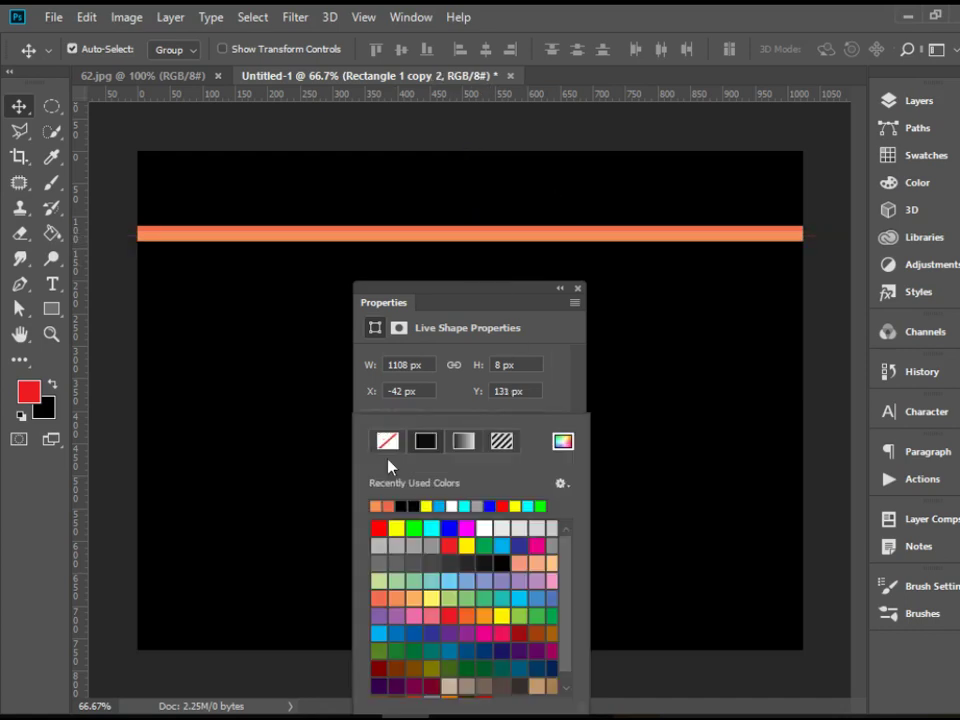
pyautogui.click(413, 597)
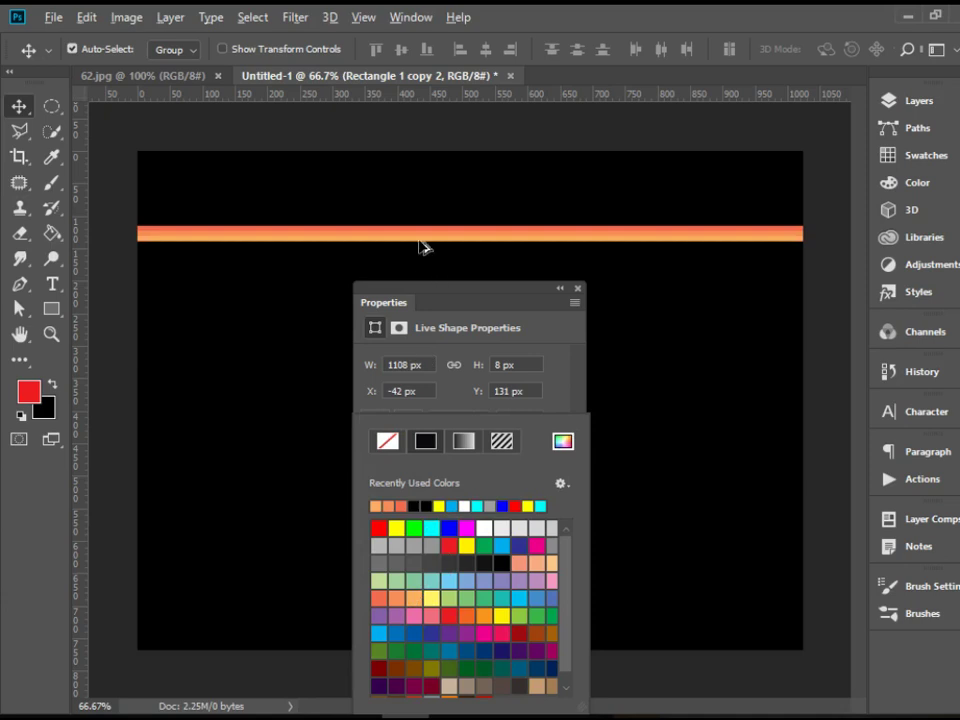
pyautogui.moveTo(422, 249); pyautogui.dragTo(418, 254)
pyautogui.click(377, 425)
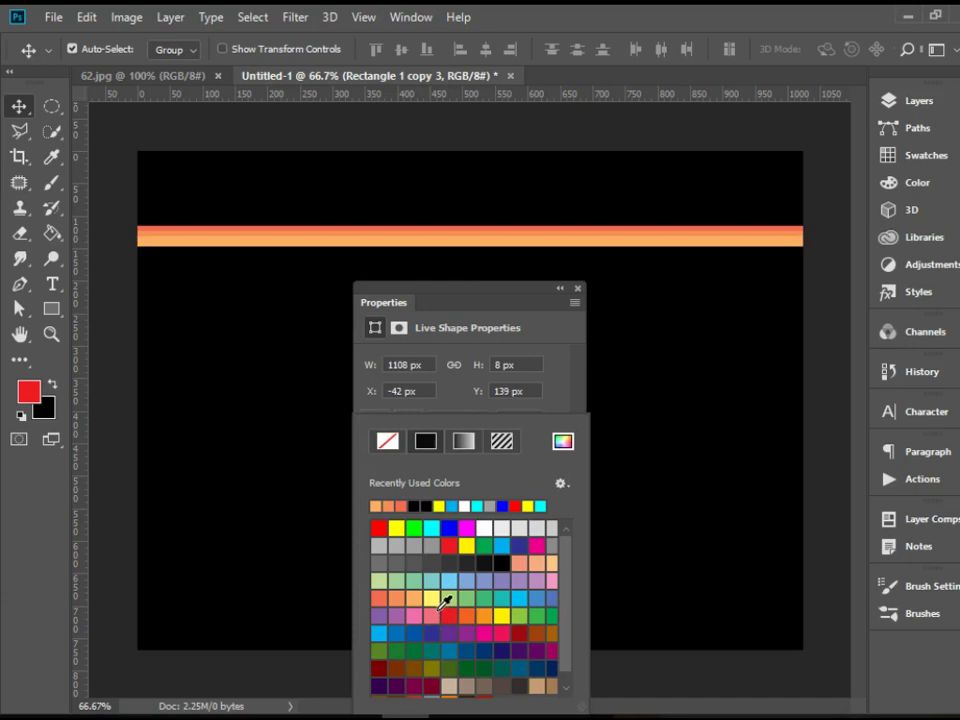
pyautogui.click(431, 599)
pyautogui.click(504, 257)
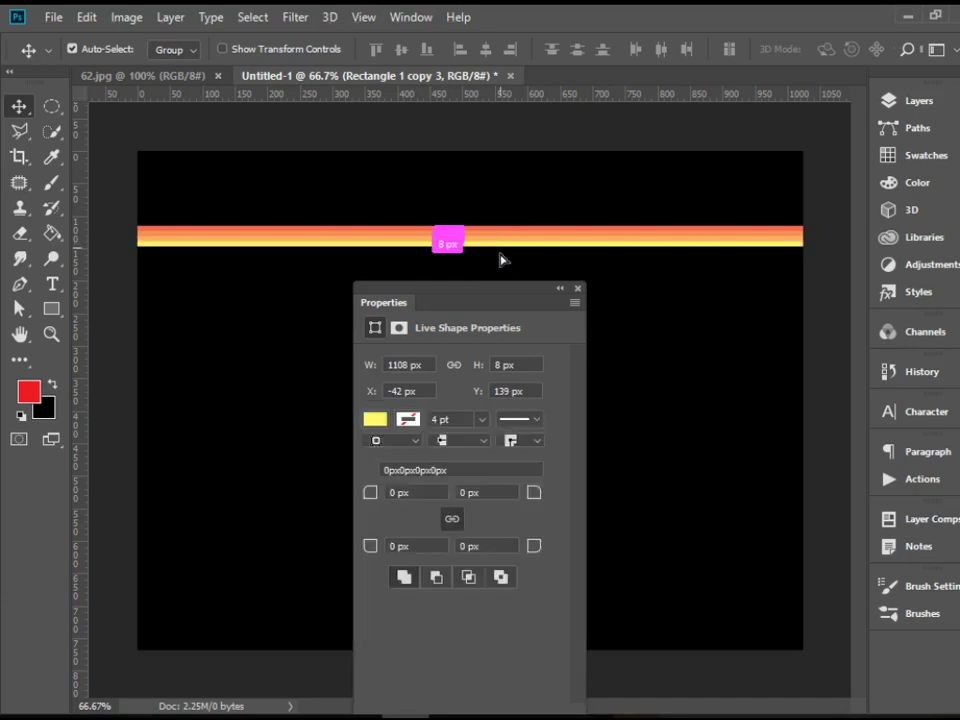
# Step: Add three more stripe copies below, filled pale green, green and deeper green
pyautogui.moveTo(504, 257); pyautogui.dragTo(502, 259)
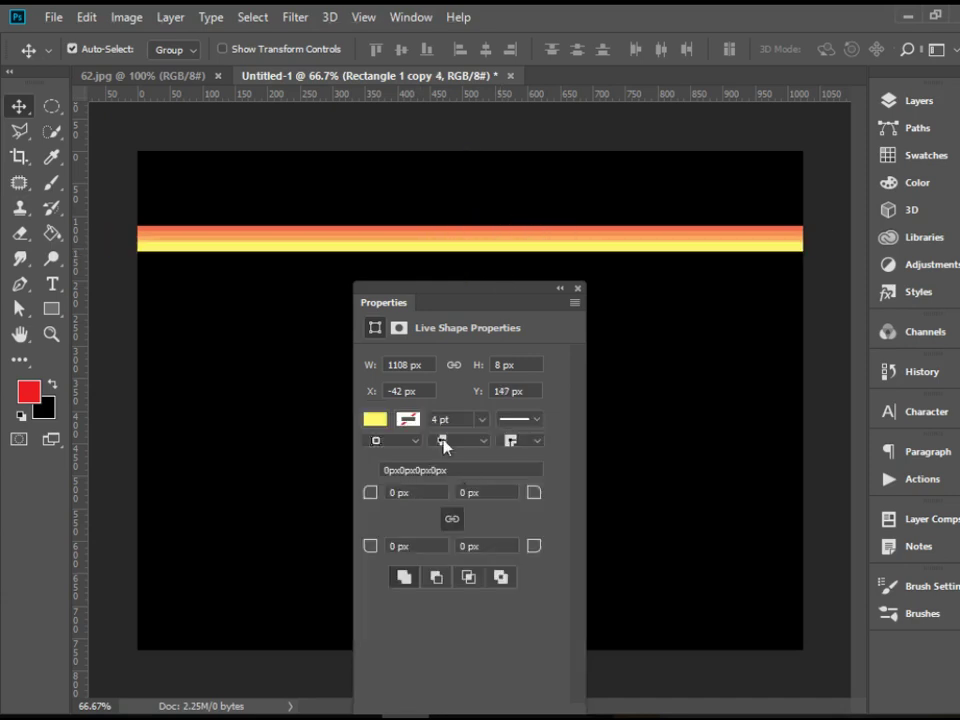
pyautogui.click(377, 419)
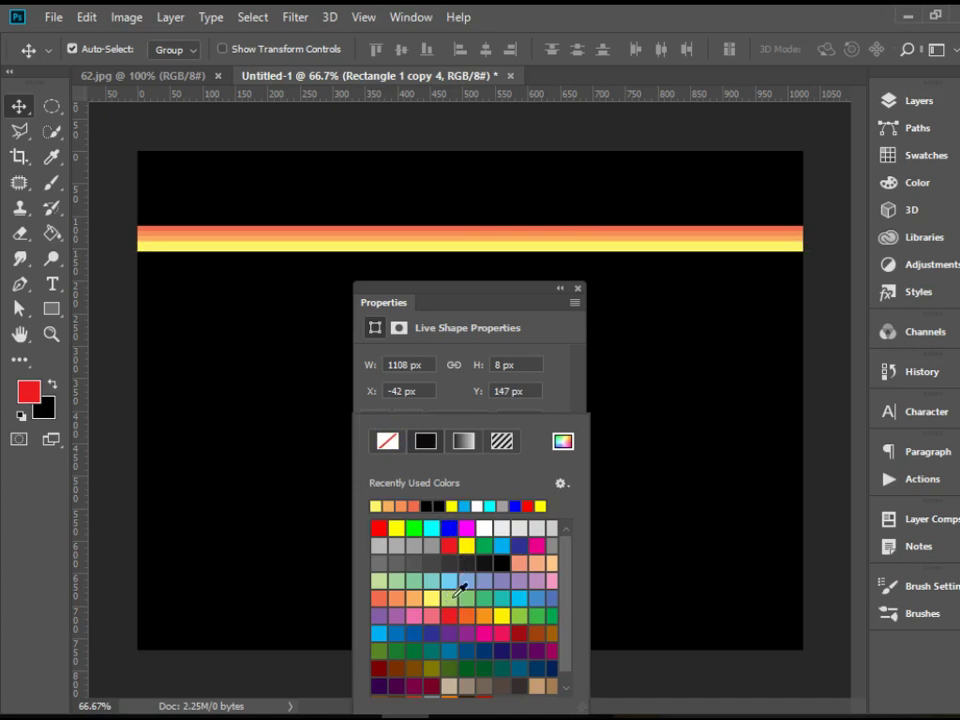
pyautogui.click(451, 596)
pyautogui.click(433, 257)
pyautogui.moveTo(433, 257); pyautogui.dragTo(431, 265)
pyautogui.click(375, 420)
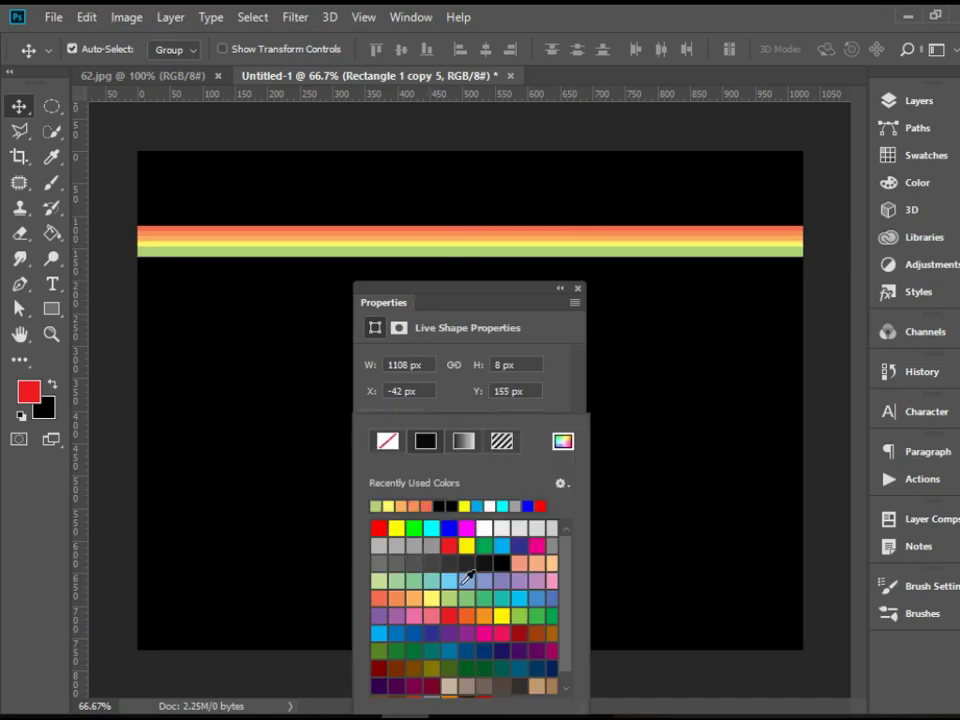
pyautogui.click(399, 261)
pyautogui.moveTo(399, 261)
pyautogui.mouseDown()
pyautogui.moveTo(399, 272)
pyautogui.moveTo(392, 268)
pyautogui.mouseUp()
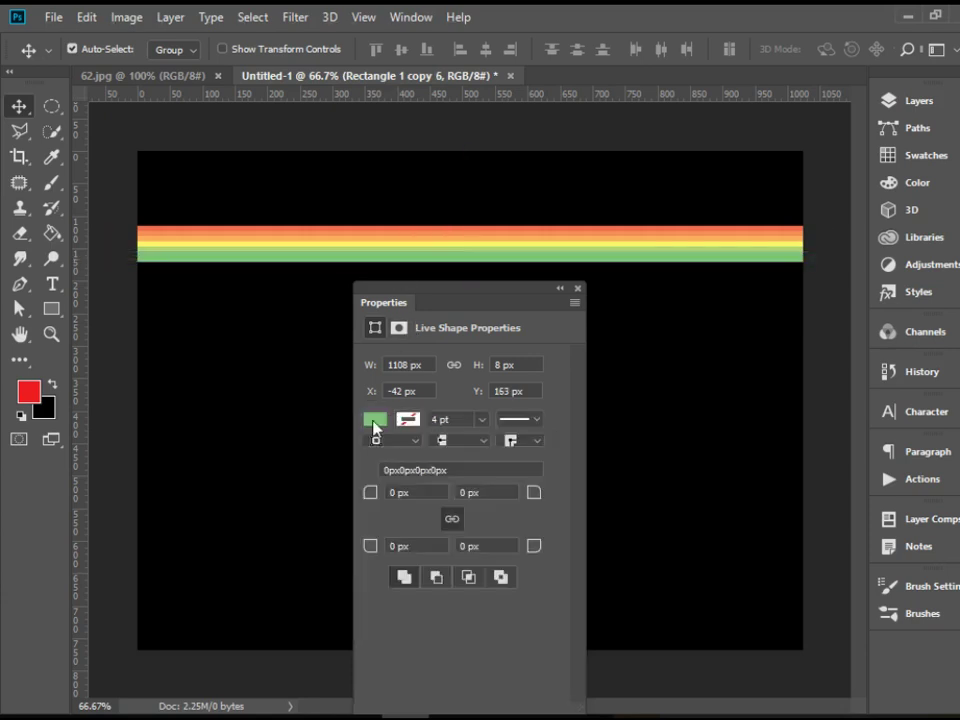
pyautogui.click(375, 420)
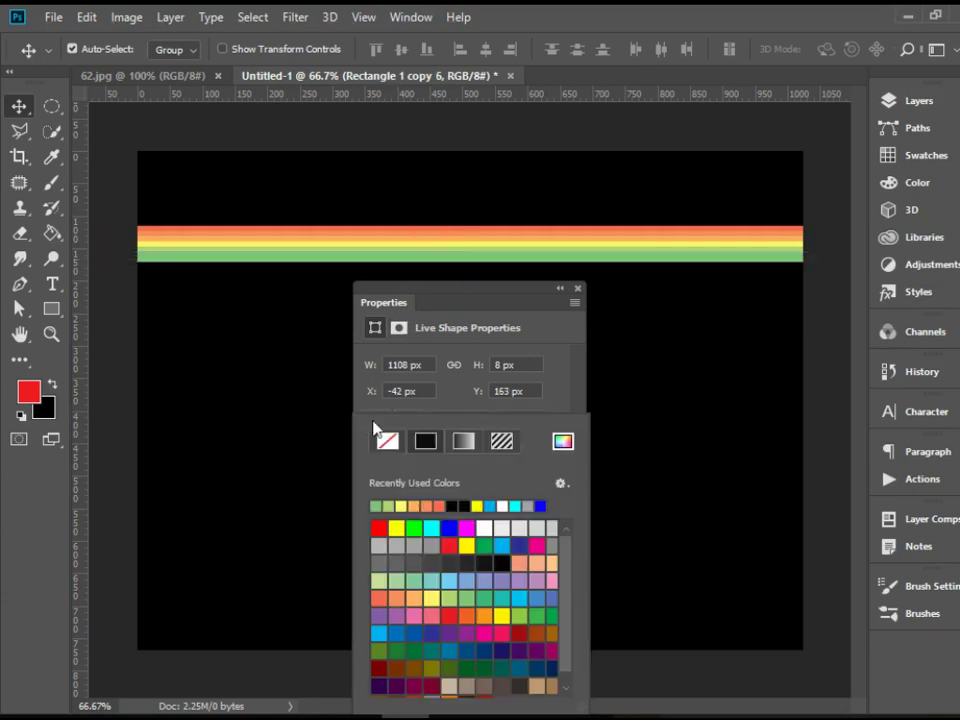
pyautogui.click(490, 598)
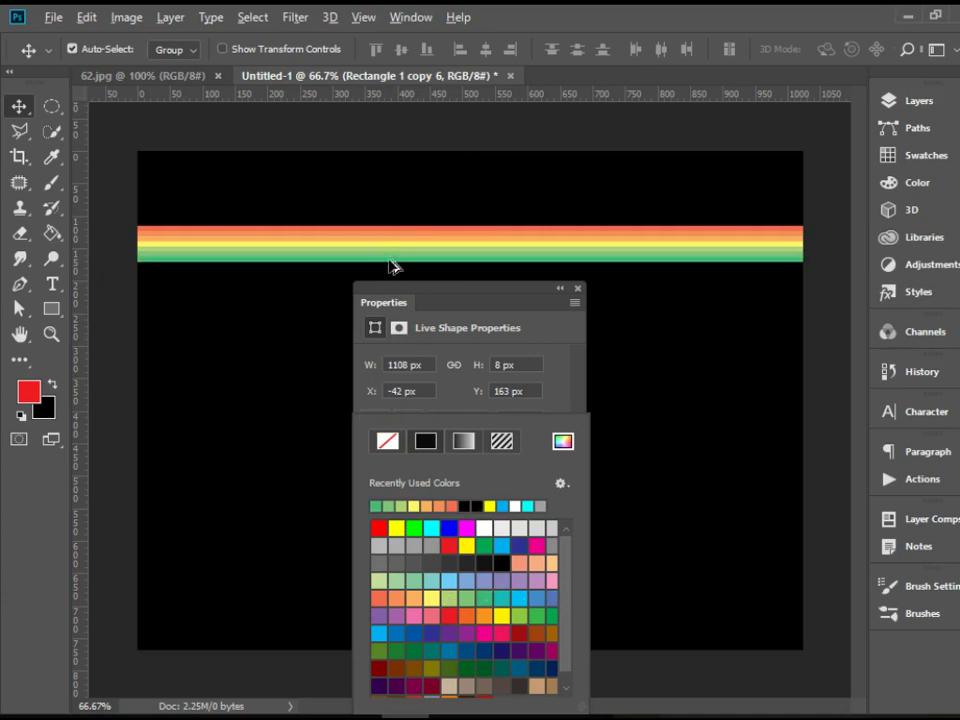
# Step: Add teal, lavender and pink stripe copies, each 8 px below the last
pyautogui.moveTo(390, 265); pyautogui.dragTo(392, 274)
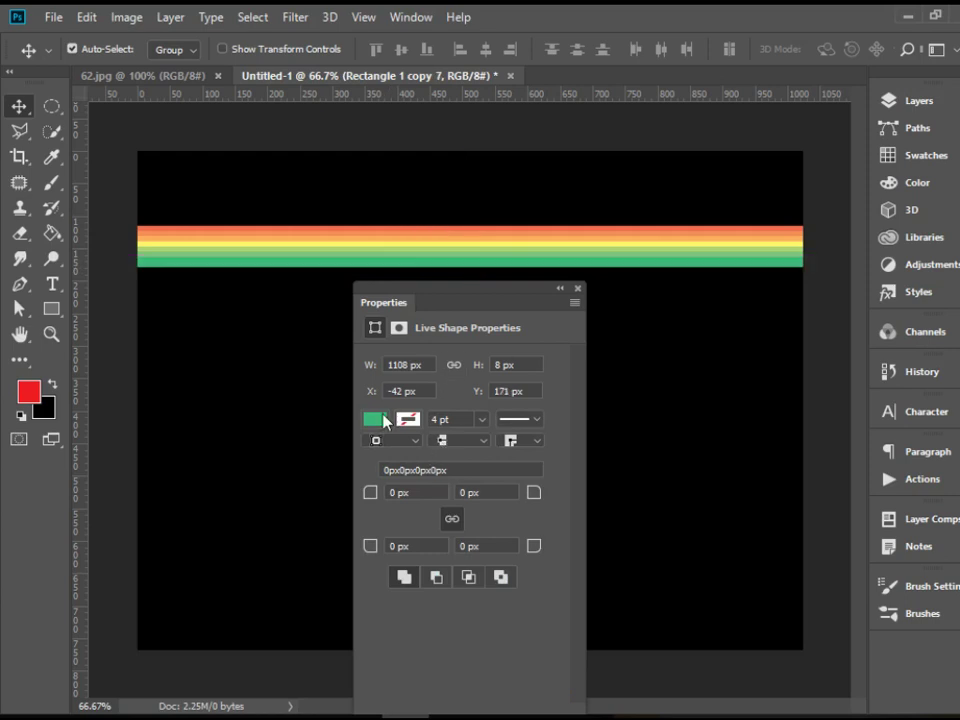
pyautogui.click(384, 420)
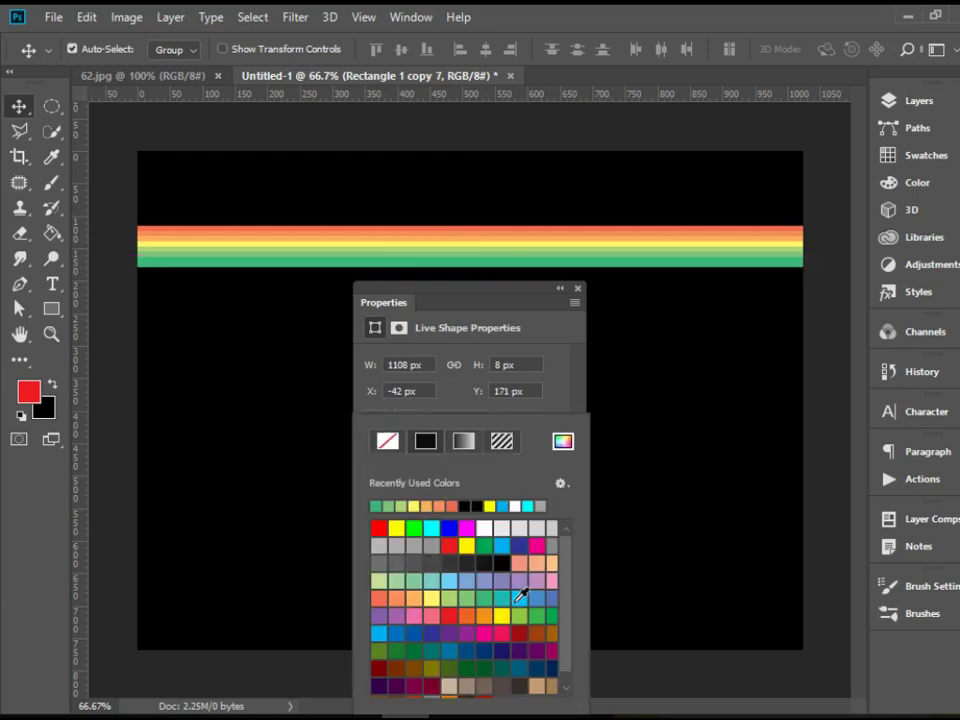
pyautogui.click(520, 596)
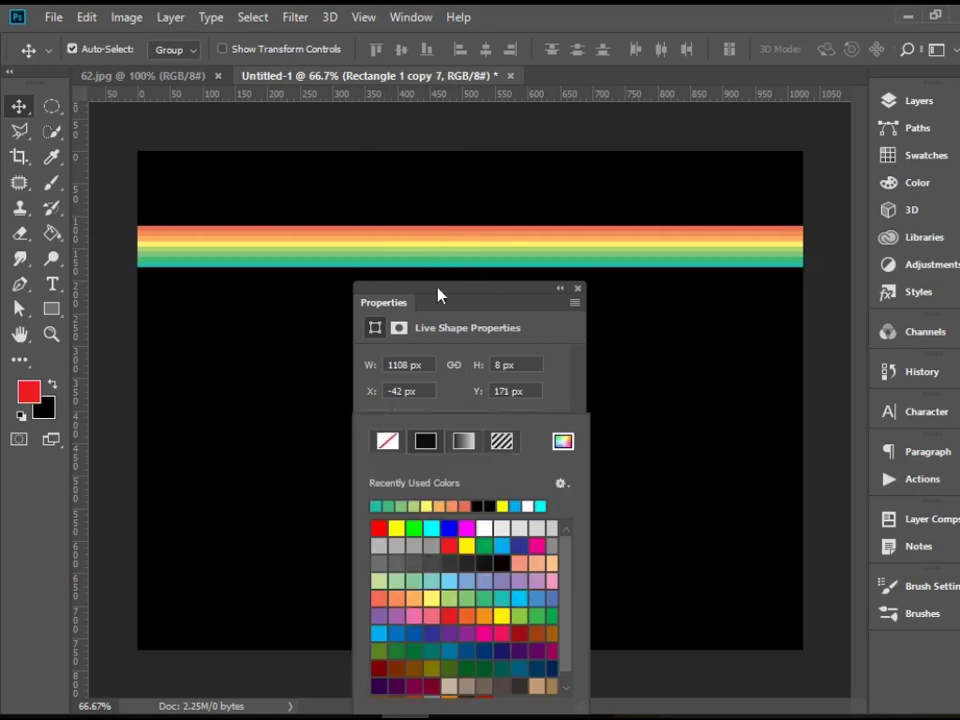
pyautogui.moveTo(444, 270); pyautogui.dragTo(444, 276)
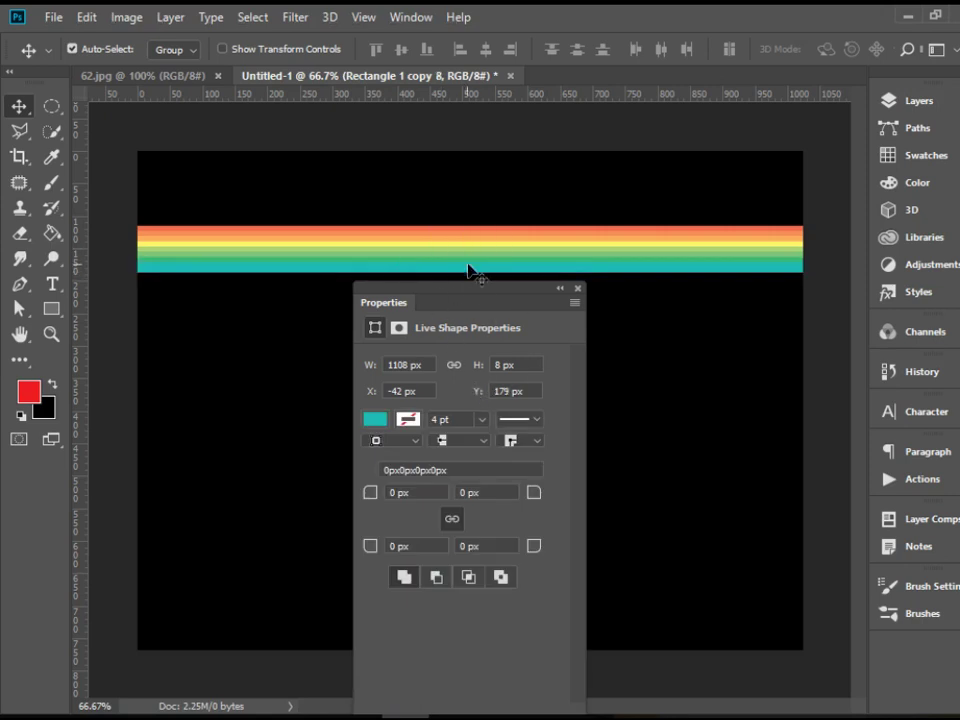
pyautogui.click(404, 423)
pyautogui.click(535, 578)
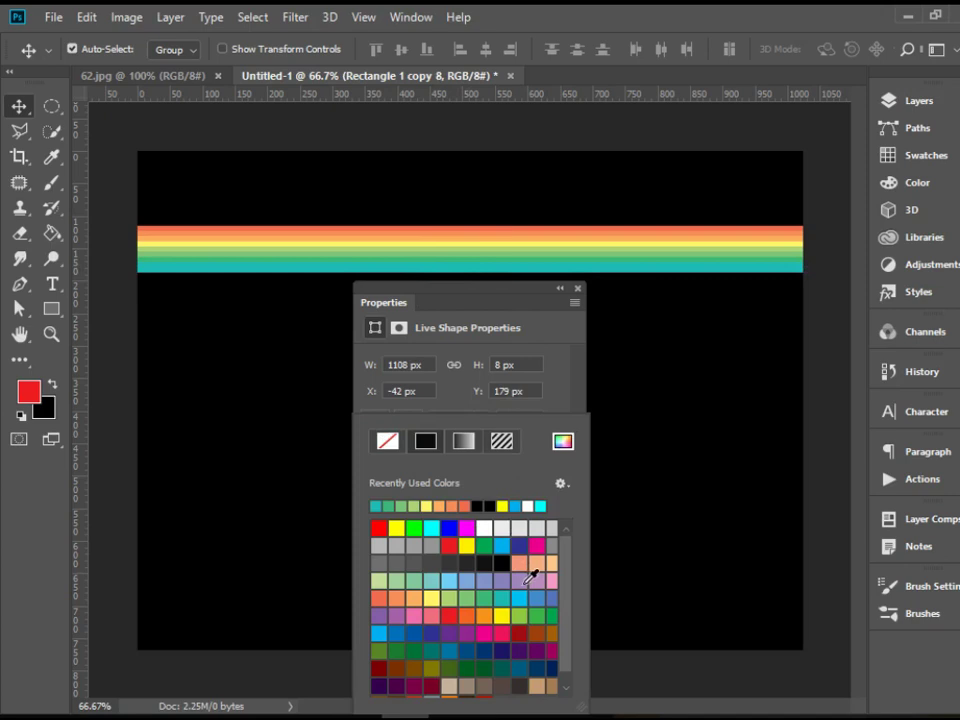
pyautogui.click(330, 277)
pyautogui.moveTo(330, 277); pyautogui.dragTo(331, 283)
pyautogui.click(384, 427)
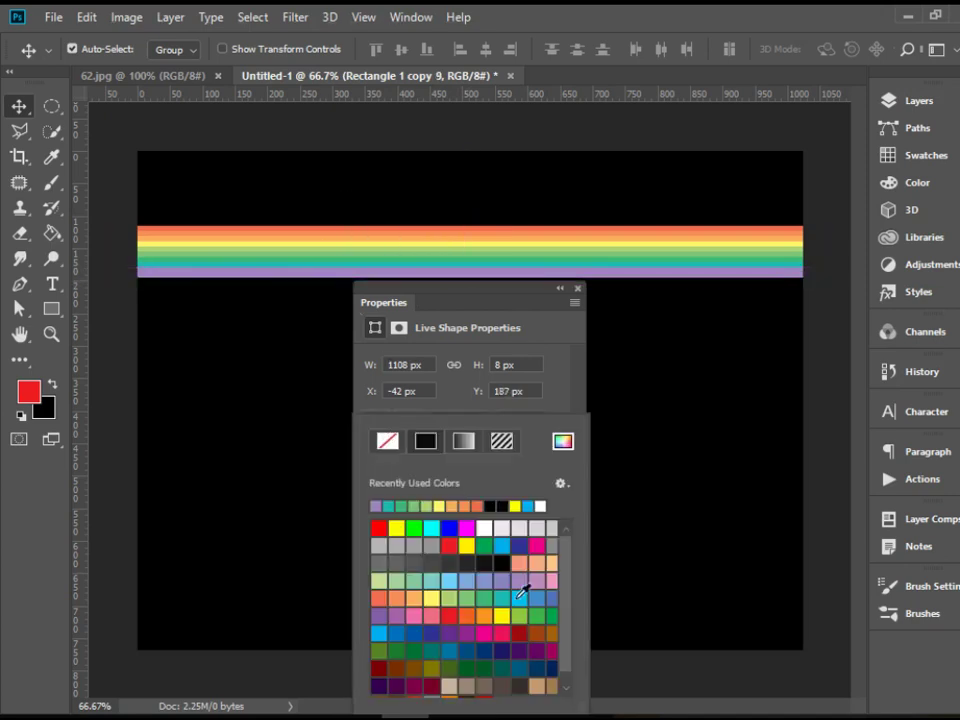
pyautogui.click(553, 578)
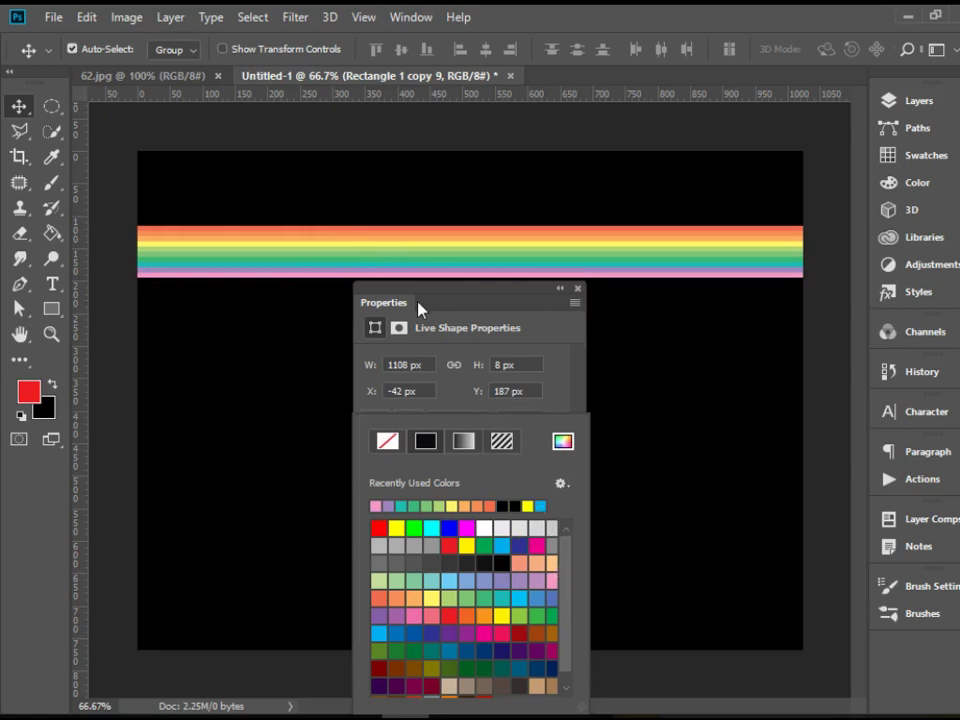
# Step: Stretch the bottom pink stripe into a taller band and view the canvas at 100%
pyautogui.moveTo(418, 309); pyautogui.dragTo(915, 268)
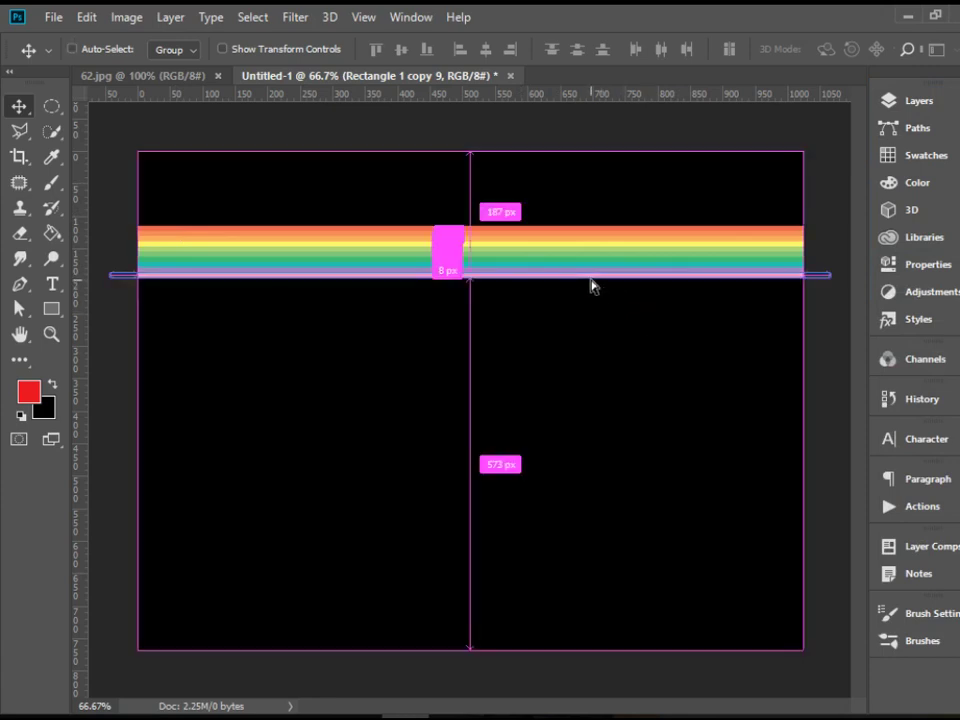
pyautogui.hotkey('ctrl', 't')
pyautogui.moveTo(471, 279)
pyautogui.mouseDown()
pyautogui.moveTo(471, 297)
pyautogui.moveTo(470, 281)
pyautogui.mouseUp()
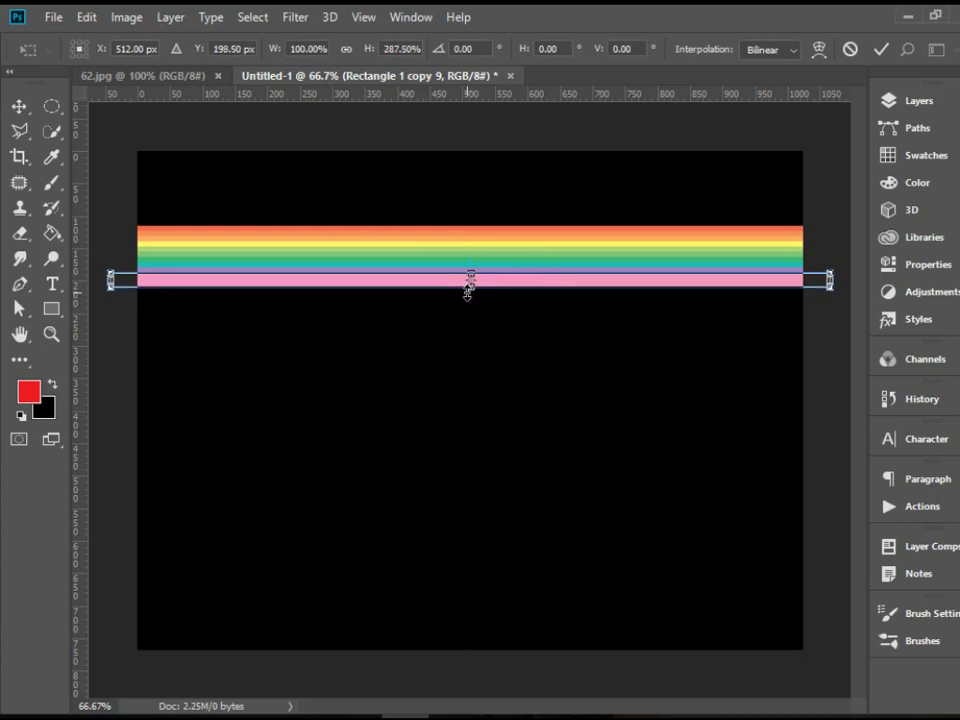
pyautogui.press('Return')
pyautogui.hotkey('ctrl', '+')
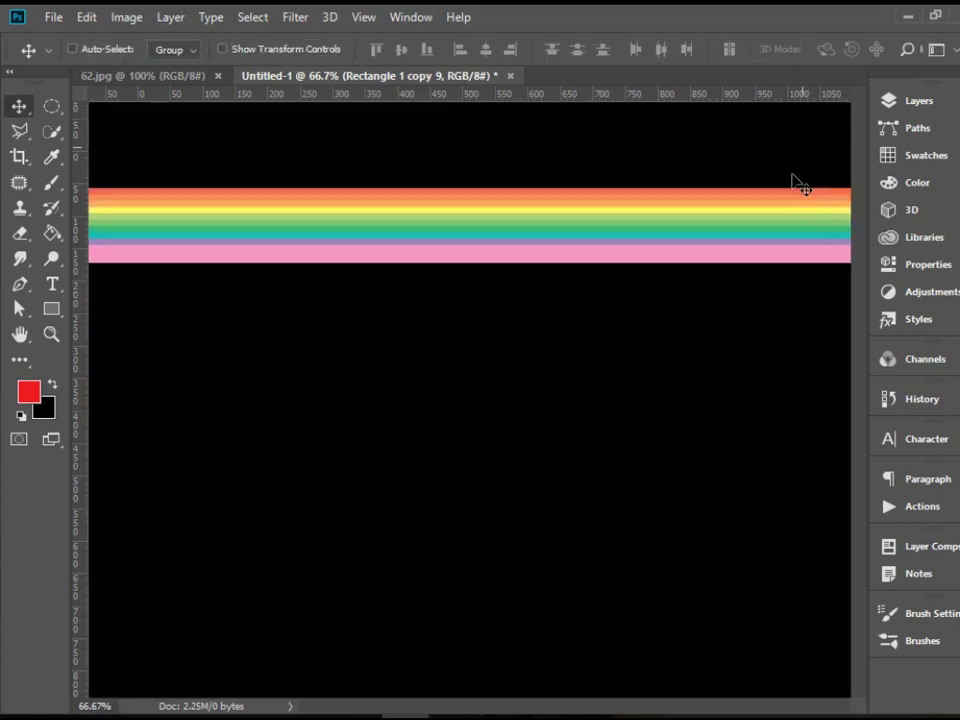
pyautogui.moveTo(636, 240); pyautogui.dragTo(628, 330)
# Step: Nudge the top red stripe, Rectangle 1, upward and make it slightly thinner
pyautogui.click(894, 102)
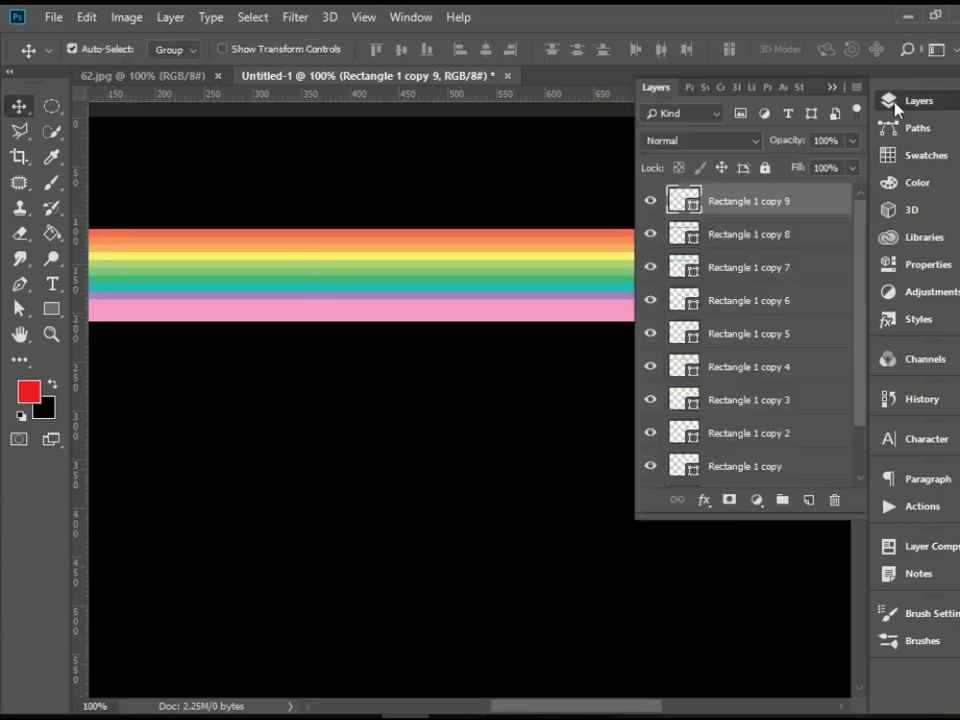
pyautogui.click(791, 374)
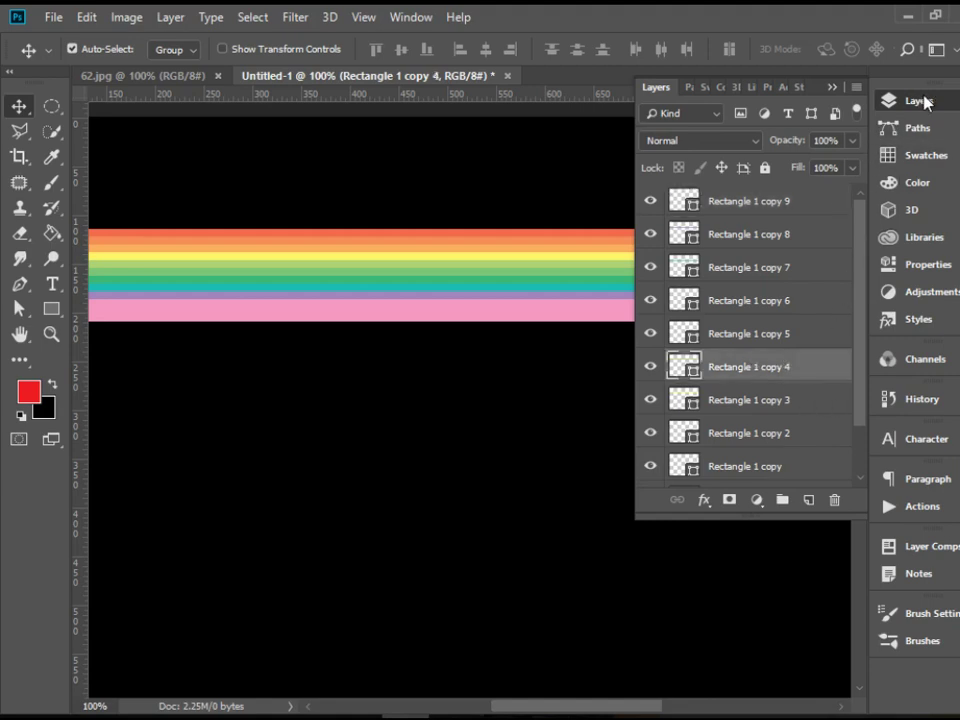
pyautogui.scroll(-2, 858, 402)
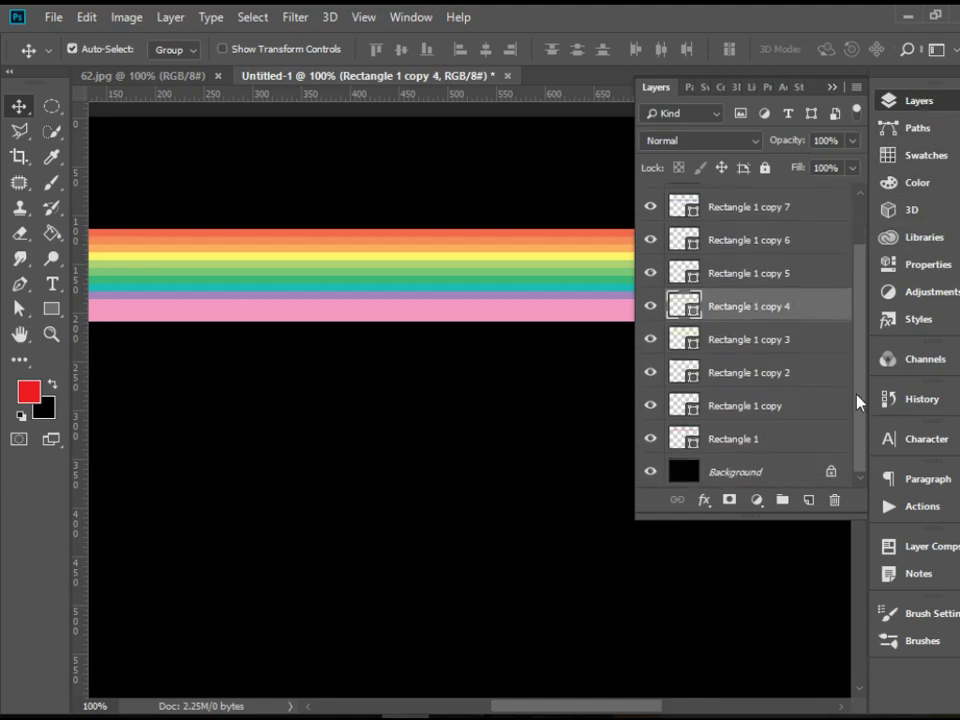
pyautogui.click(770, 437)
pyautogui.click(895, 104)
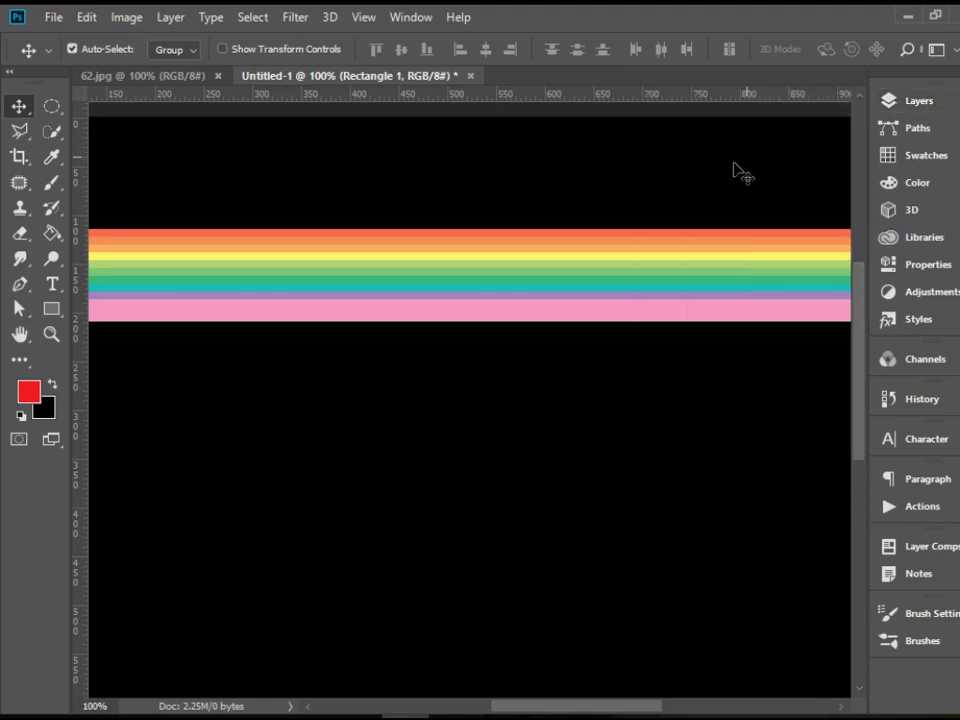
pyautogui.press('Up')
pyautogui.press('Up')
pyautogui.press('Up')
pyautogui.press('Up')
pyautogui.press('Up')
pyautogui.press('Up')
pyautogui.press('Up')
pyautogui.press('Up')
pyautogui.press('Up')
pyautogui.press('Up')
pyautogui.press('Up')
pyautogui.press('Up')
pyautogui.press('Up')
pyautogui.press('Up')
pyautogui.press('Up')
pyautogui.press('Up')
pyautogui.press('Up')
pyautogui.press('Up')
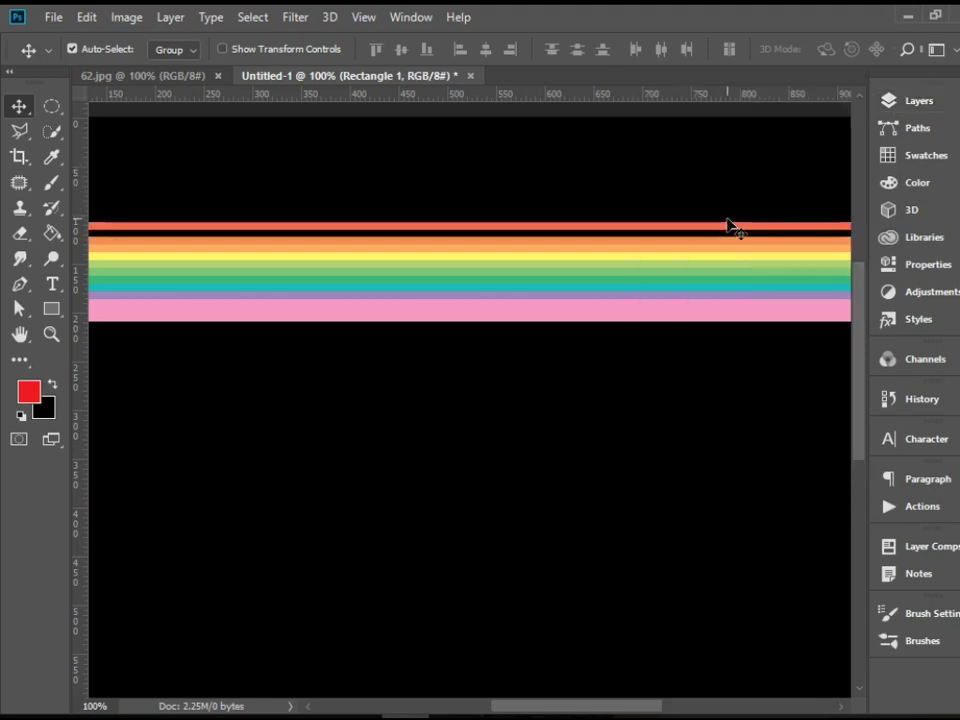
pyautogui.press('Up')
pyautogui.press('Up')
pyautogui.press('Up')
pyautogui.press('Up')
pyautogui.press('Up')
pyautogui.press('Up')
pyautogui.press('Up')
pyautogui.press('Up')
pyautogui.press('Up')
pyautogui.press('Up')
pyautogui.press('Up')
pyautogui.press('Up')
pyautogui.press('Up')
pyautogui.press('Up')
pyautogui.press('Up')
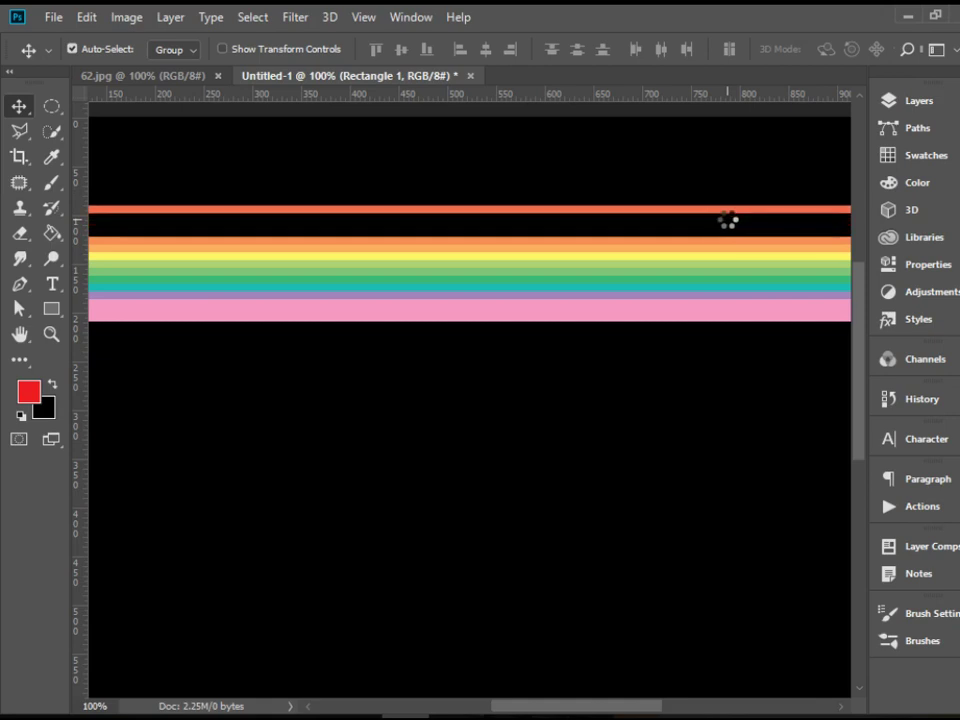
pyautogui.press('ctrl')
pyautogui.hotkey('ctrl', 't')
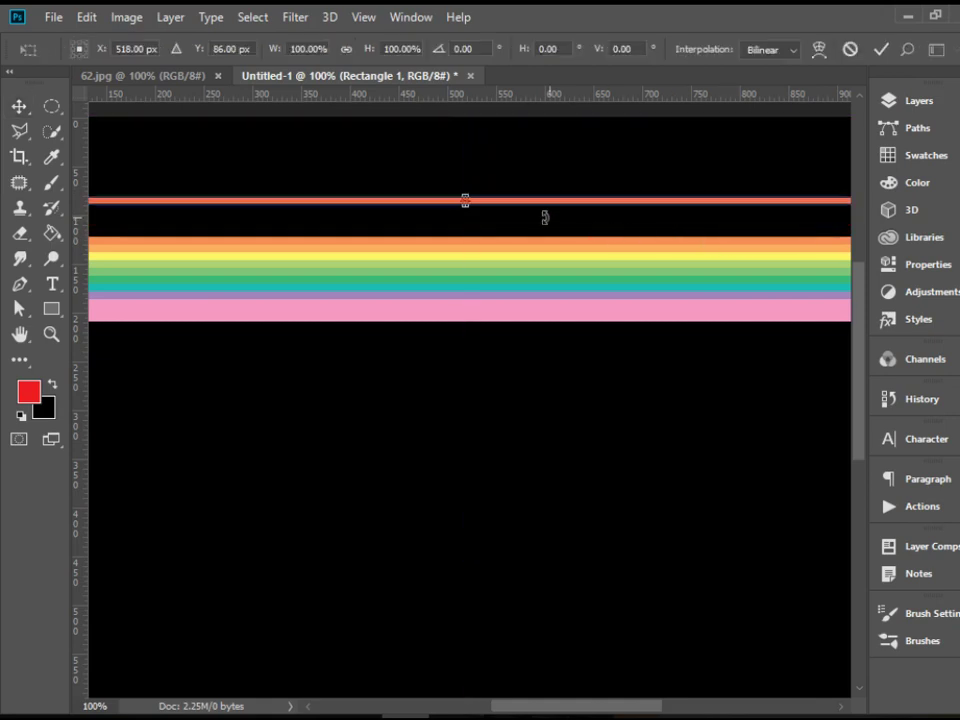
pyautogui.moveTo(464, 203); pyautogui.dragTo(464, 200)
pyautogui.press('Return')
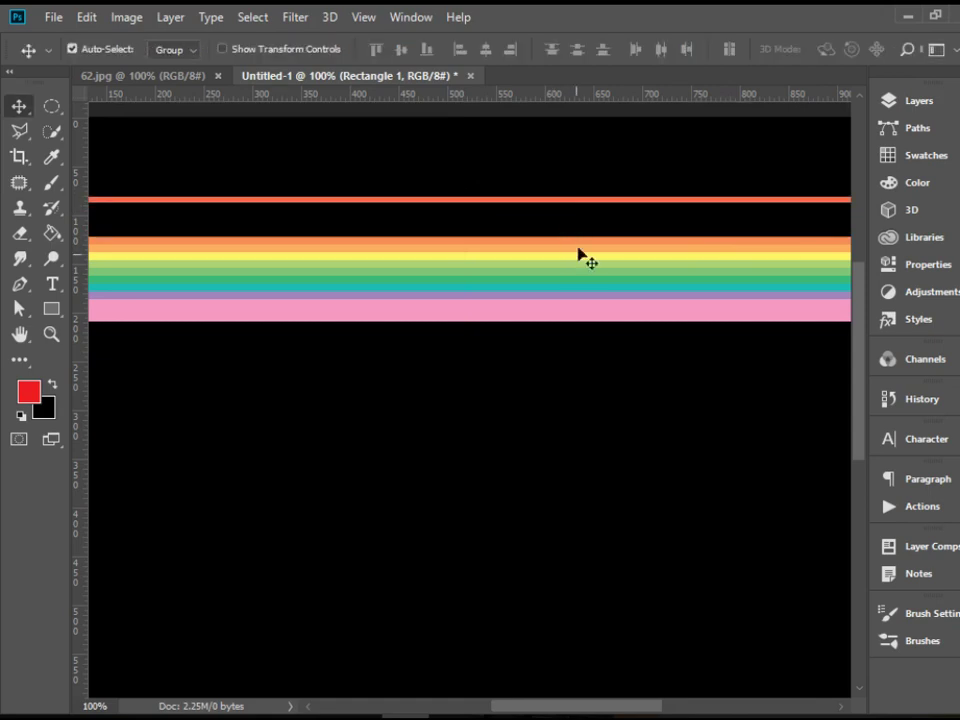
pyautogui.hotkey('ctrl', 'j')
# Step: Nudge the orange and light-orange stripes upward to open thin black gaps
pyautogui.click(916, 101)
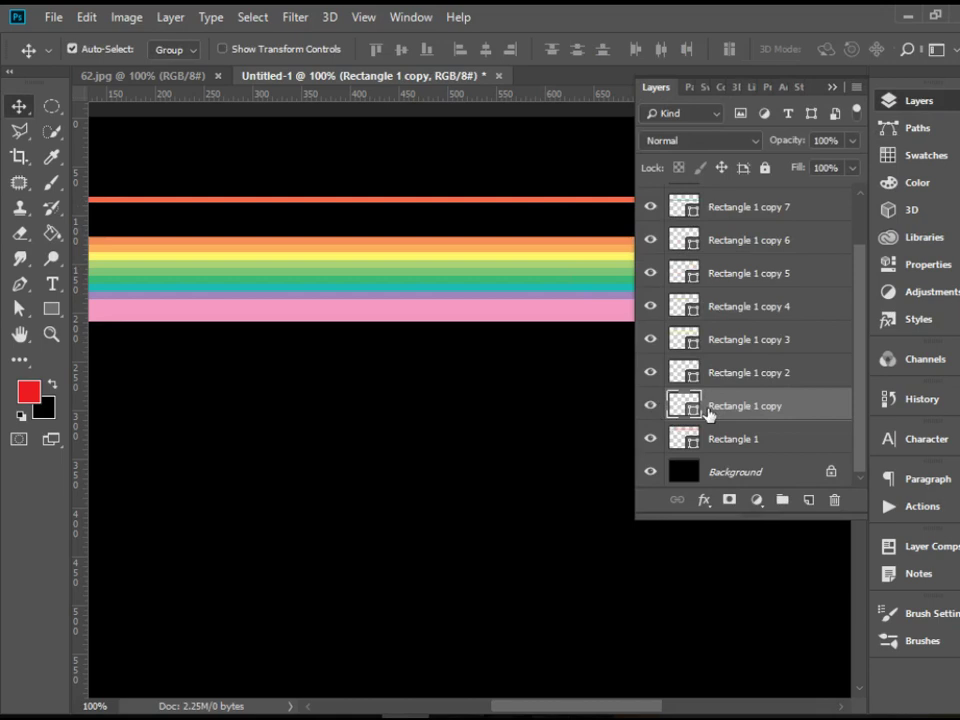
pyautogui.press('Up')
pyautogui.press('Up')
pyautogui.press('Up')
pyautogui.press('Up')
pyautogui.press('Up')
pyautogui.press('Up')
pyautogui.press('Up')
pyautogui.press('Up')
pyautogui.click(920, 101)
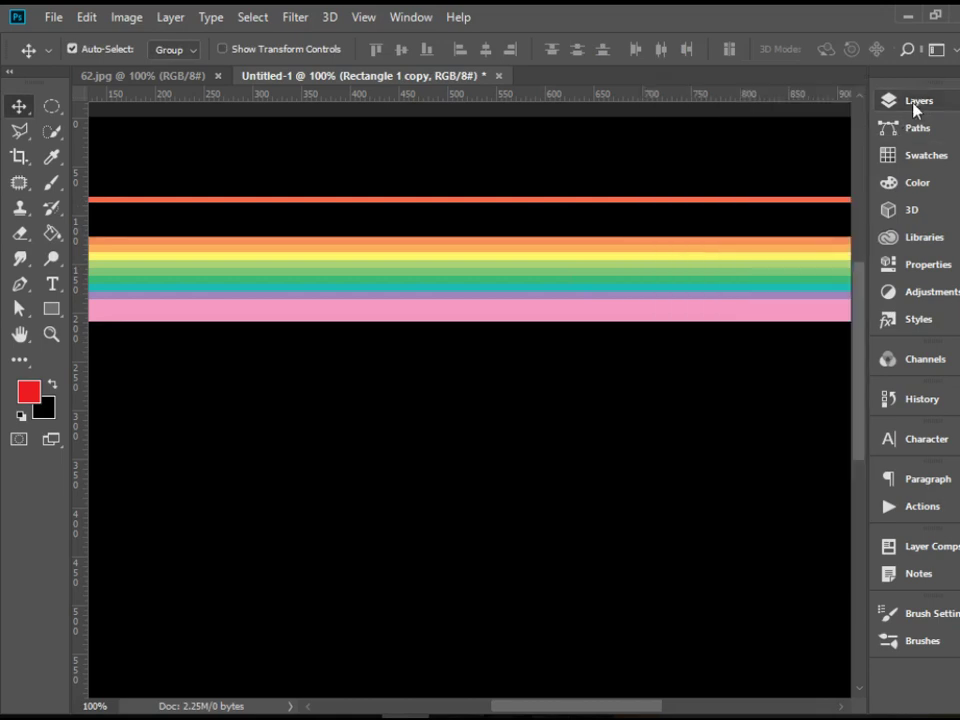
pyautogui.press('Up')
pyautogui.press('Up')
pyautogui.press('Up')
pyautogui.press('Up')
pyautogui.press('Up')
pyautogui.press('Up')
pyautogui.press('Up')
pyautogui.press('Up')
pyautogui.press('Up')
pyautogui.press('Up')
pyautogui.press('Up')
pyautogui.press('Up')
pyautogui.press('Up')
pyautogui.press('Up')
pyautogui.press('Up')
pyautogui.press('Up')
pyautogui.press('Up')
pyautogui.press('Up')
pyautogui.press('Up')
pyautogui.press('Up')
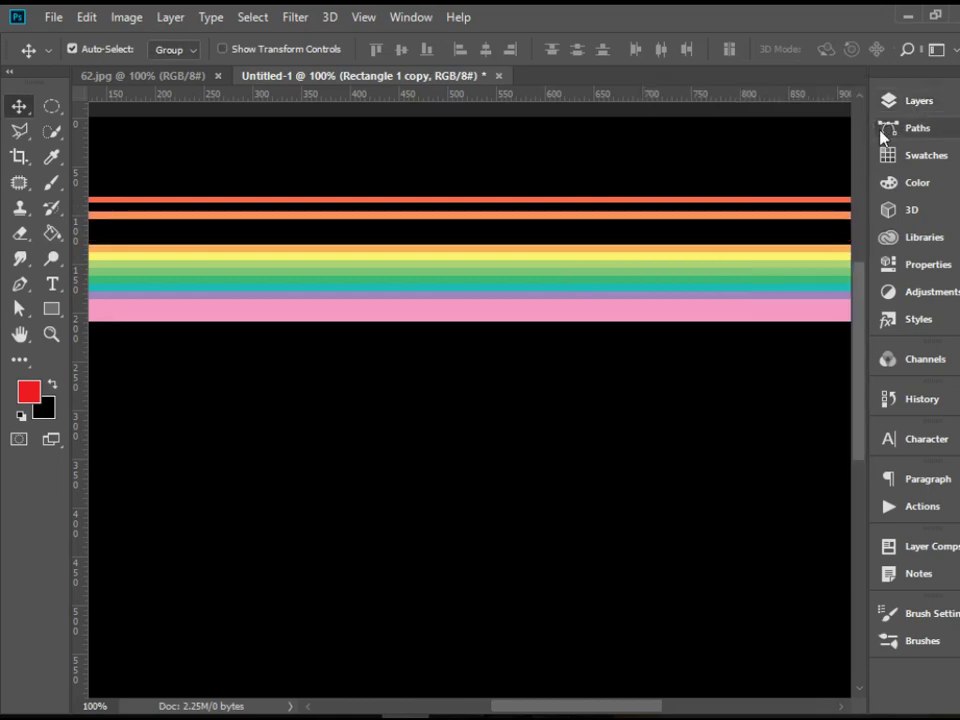
pyautogui.press('Up')
pyautogui.press('Up')
pyautogui.press('Up')
pyautogui.press('Up')
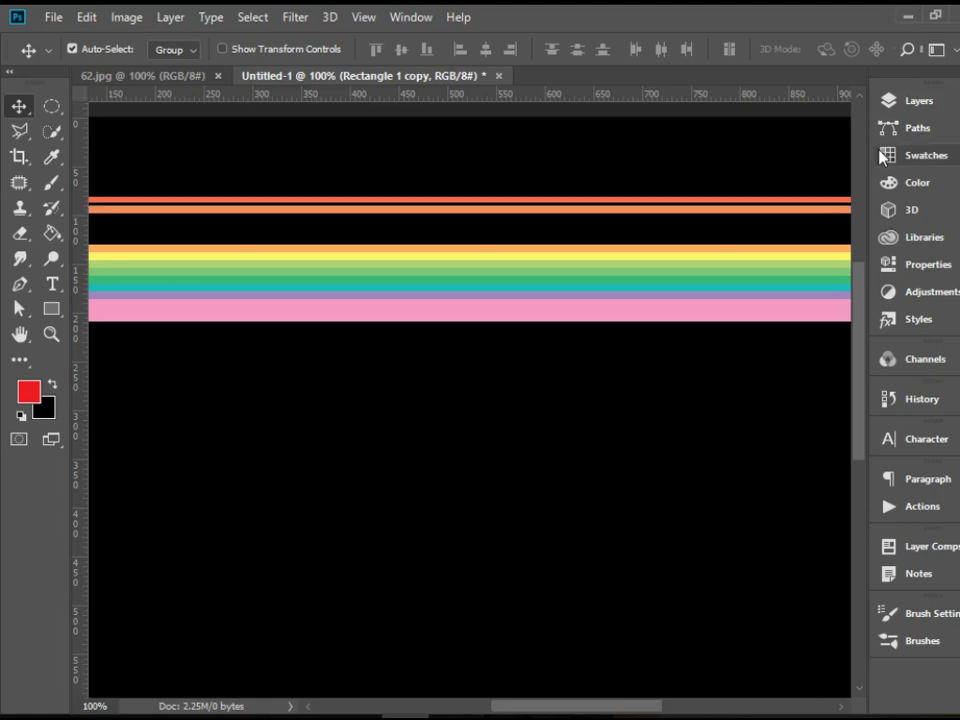
pyautogui.click(912, 104)
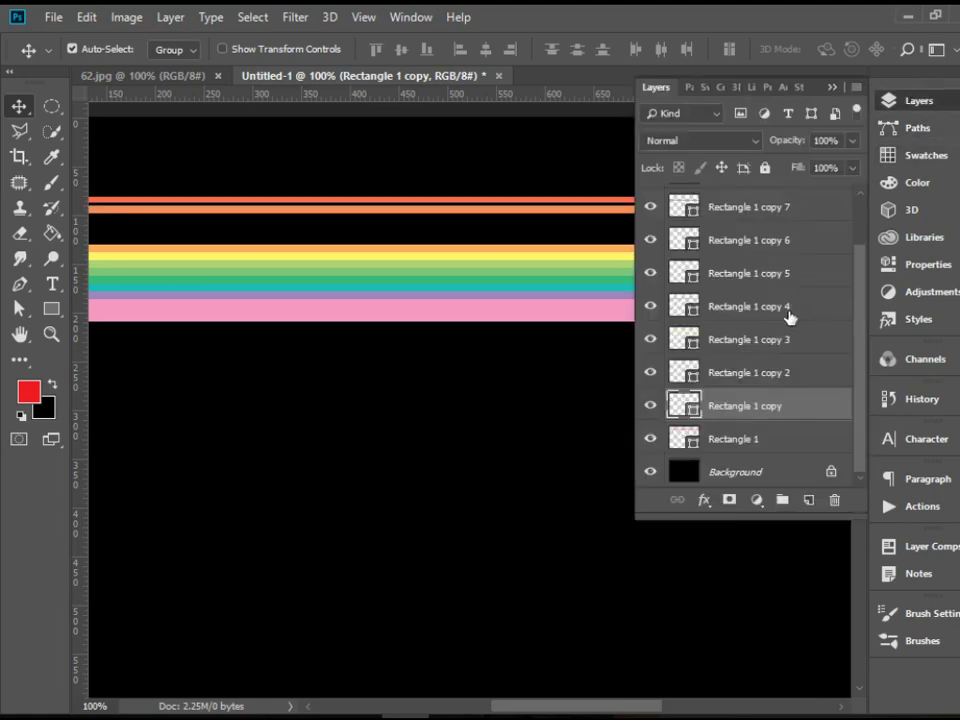
pyautogui.click(758, 376)
pyautogui.click(912, 104)
pyautogui.press('Up')
pyautogui.press('Up')
pyautogui.press('Up')
pyautogui.press('Up')
pyautogui.press('Up')
pyautogui.press('Up')
pyautogui.press('Up')
pyautogui.press('Up')
pyautogui.press('Up')
pyautogui.press('Up')
pyautogui.press('Up')
pyautogui.press('Up')
pyautogui.press('Up')
pyautogui.press('Up')
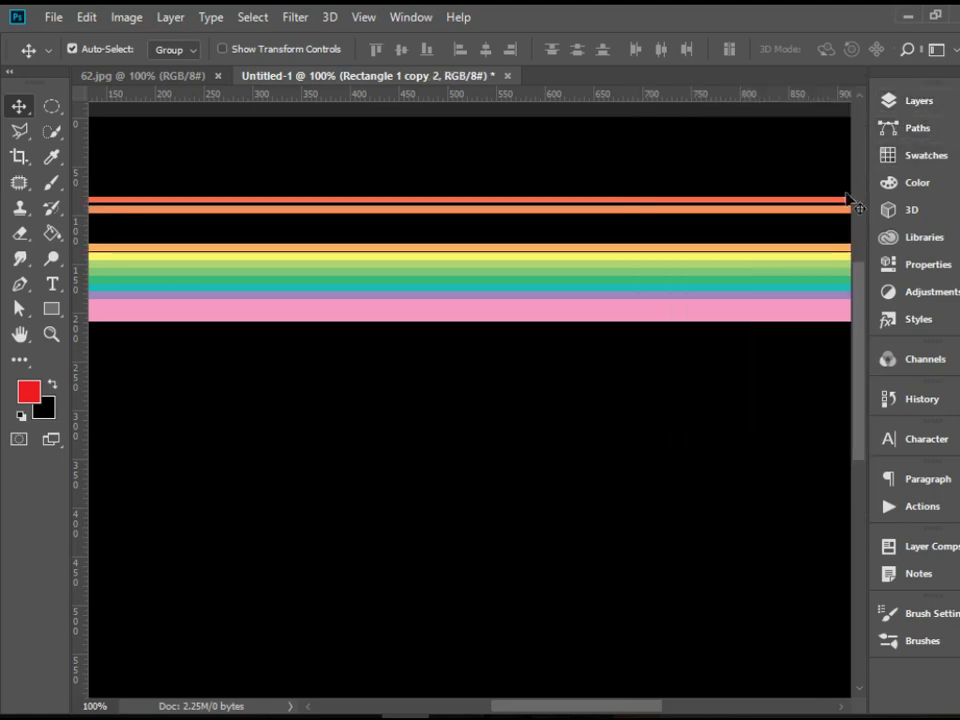
pyautogui.press('Up')
pyautogui.press('Up')
pyautogui.press('Up')
pyautogui.press('Up')
pyautogui.press('Up')
pyautogui.press('Up')
pyautogui.press('Up')
pyautogui.press('Up')
pyautogui.press('Up')
pyautogui.press('Up')
pyautogui.press('Up')
pyautogui.press('Up')
pyautogui.press('Up')
pyautogui.press('Up')
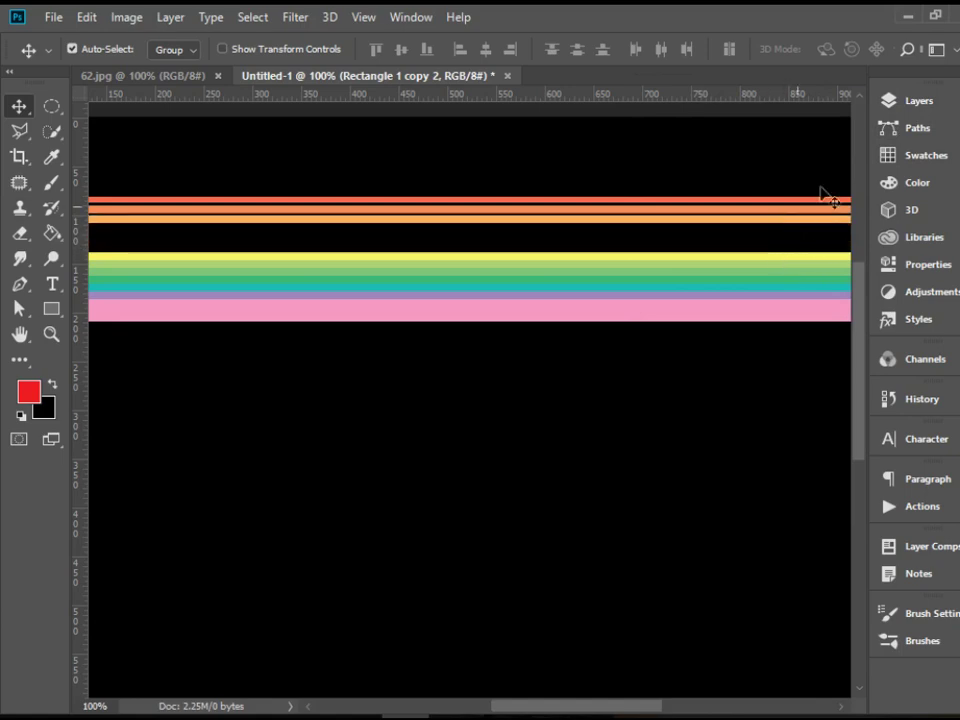
# Step: Move the yellow stripe up and stretch it to about 225% height
pyautogui.click(926, 114)
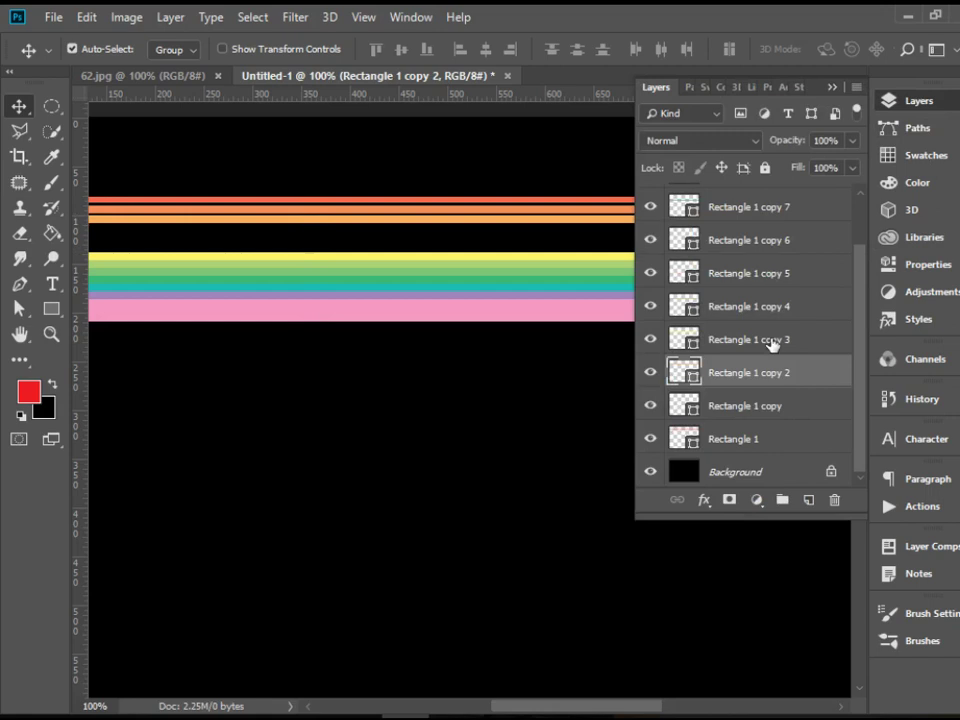
pyautogui.click(773, 340)
pyautogui.click(933, 103)
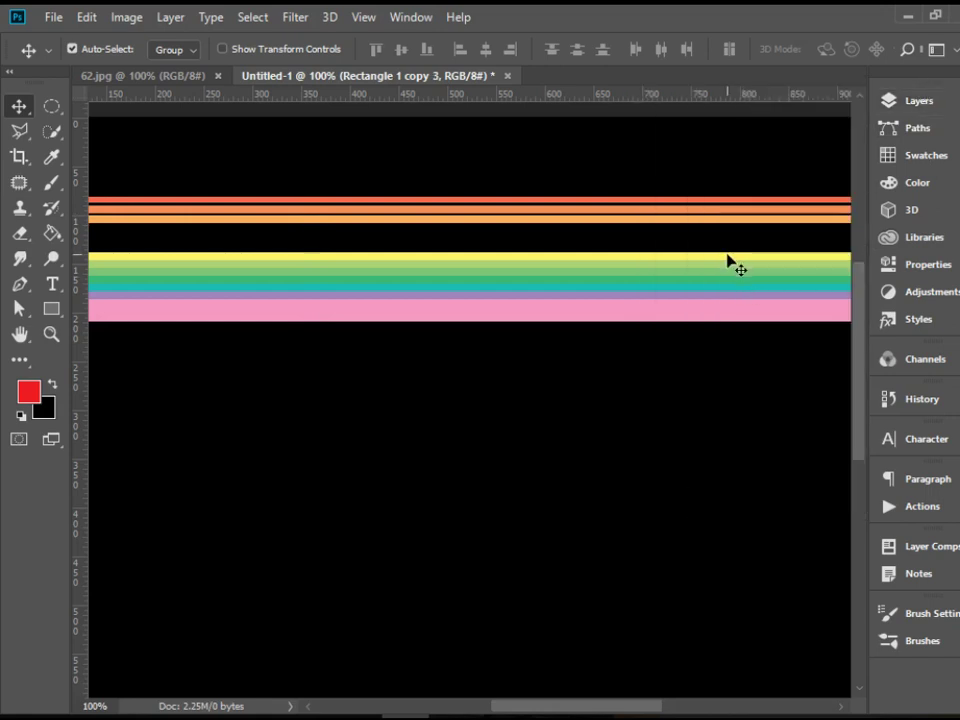
pyautogui.moveTo(728, 260); pyautogui.dragTo(729, 237)
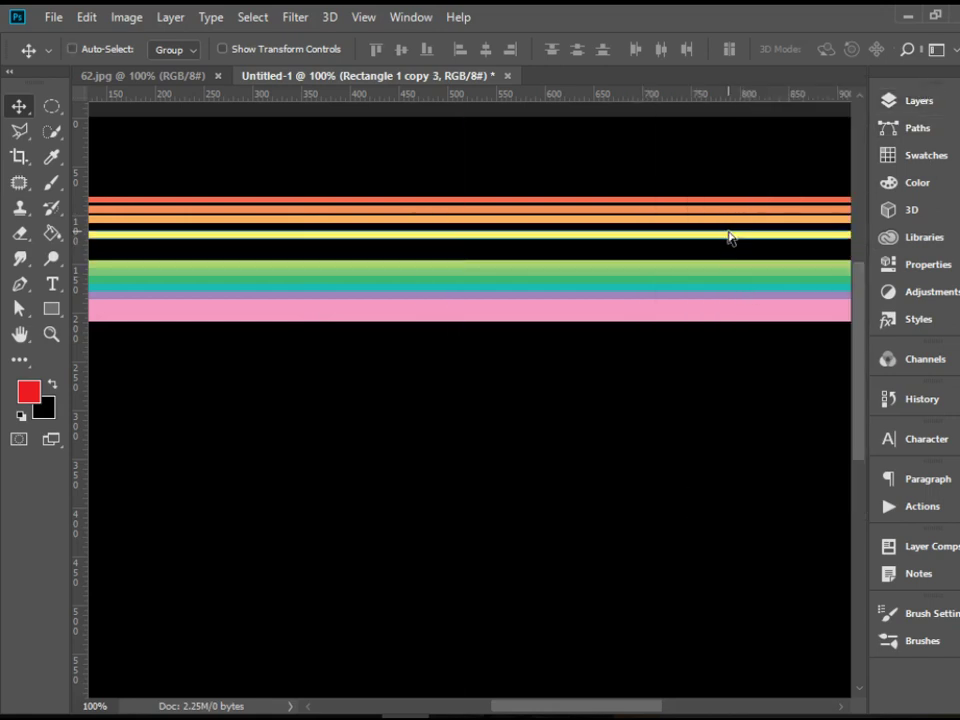
pyautogui.hotkey('ctrl', 't')
pyautogui.moveTo(460, 237); pyautogui.dragTo(459, 247)
pyautogui.press('Return')
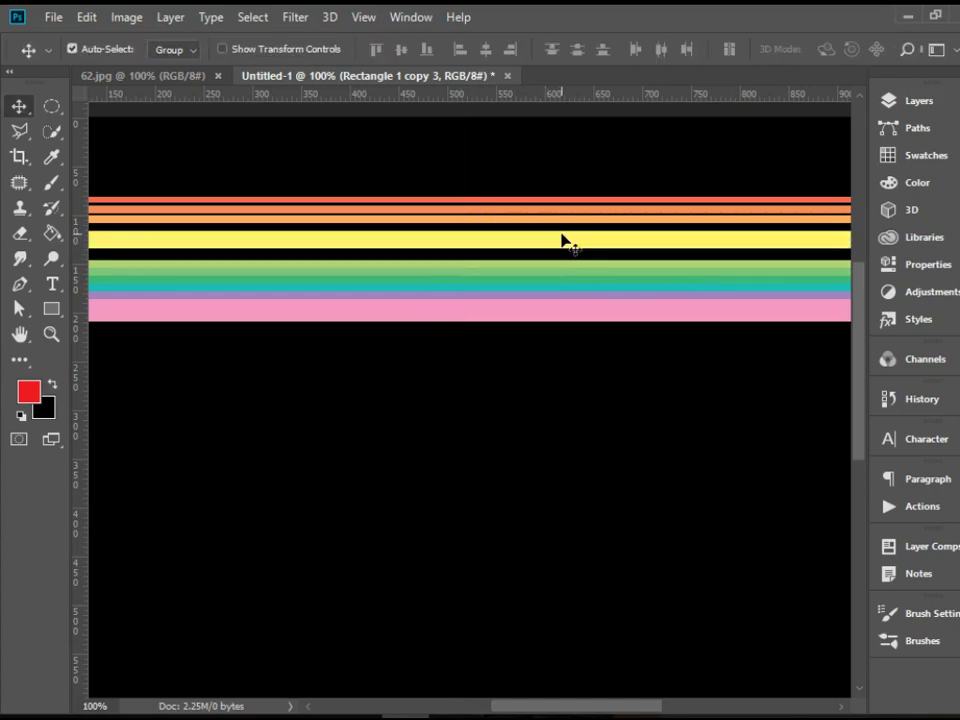
pyautogui.press('Up')
pyautogui.press('Up')
pyautogui.press('Up')
pyautogui.press('Up')
pyautogui.press('Up')
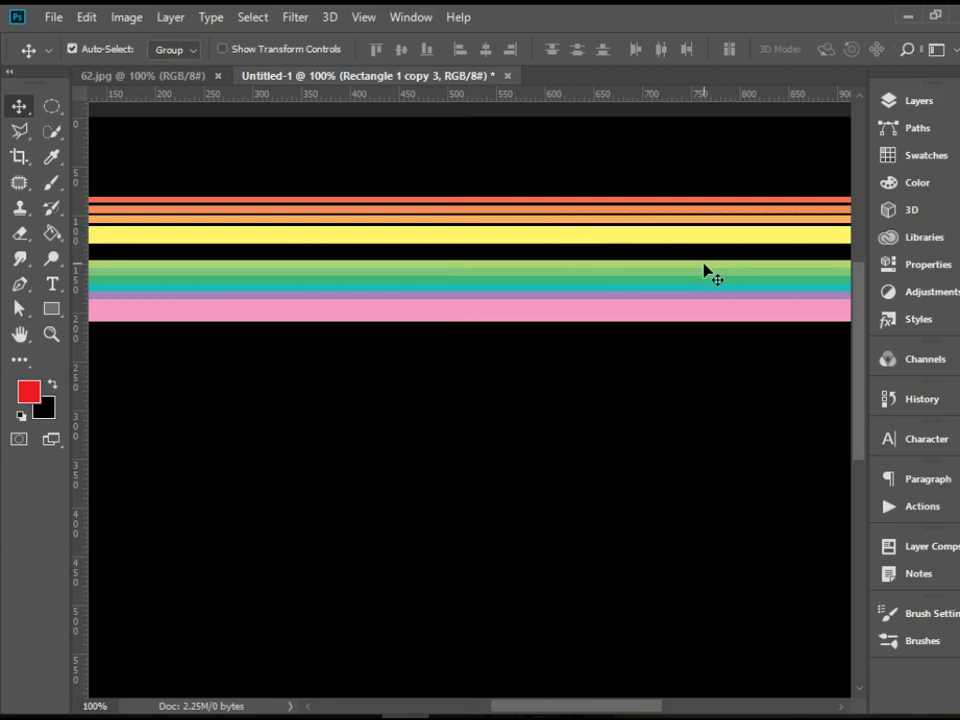
# Step: Nudge the light-green stripe up and the pink, purple and neighbouring stripes down
pyautogui.hotkey('ctrl', 'j')
pyautogui.press('Up')
pyautogui.press('Up')
pyautogui.press('Up')
pyautogui.press('Up')
pyautogui.press('Up')
pyautogui.press('Up')
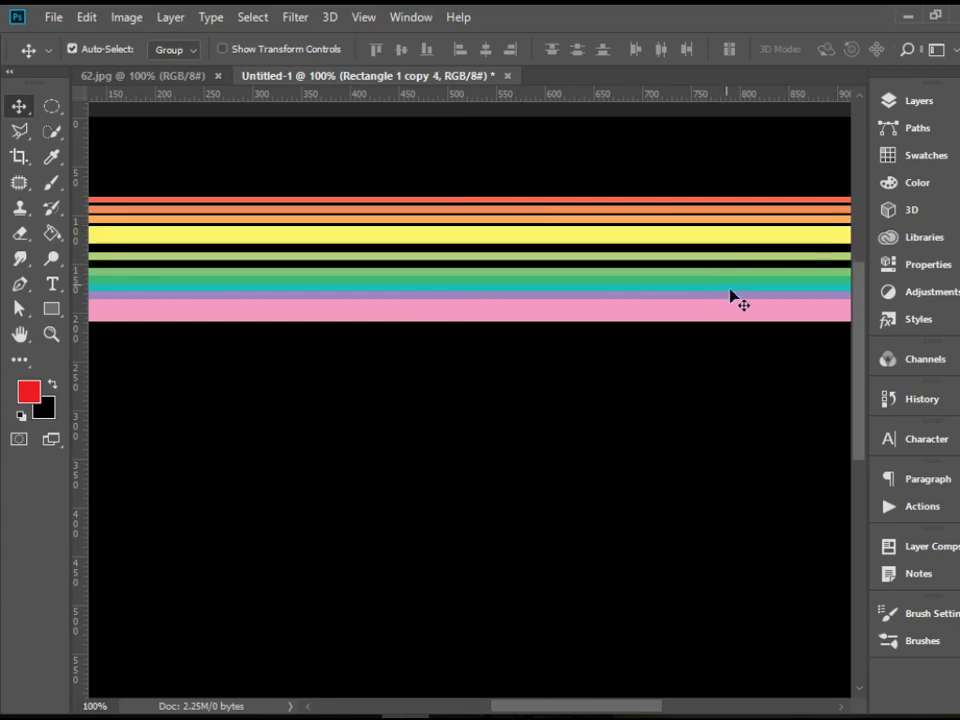
pyautogui.press('Up')
pyautogui.press('Up')
pyautogui.press('Down')
pyautogui.press('Down')
pyautogui.press('Down')
pyautogui.press('Down')
pyautogui.press('Down')
pyautogui.press('Down')
pyautogui.press('Down')
pyautogui.press('Down')
pyautogui.press('Down')
pyautogui.press('Down')
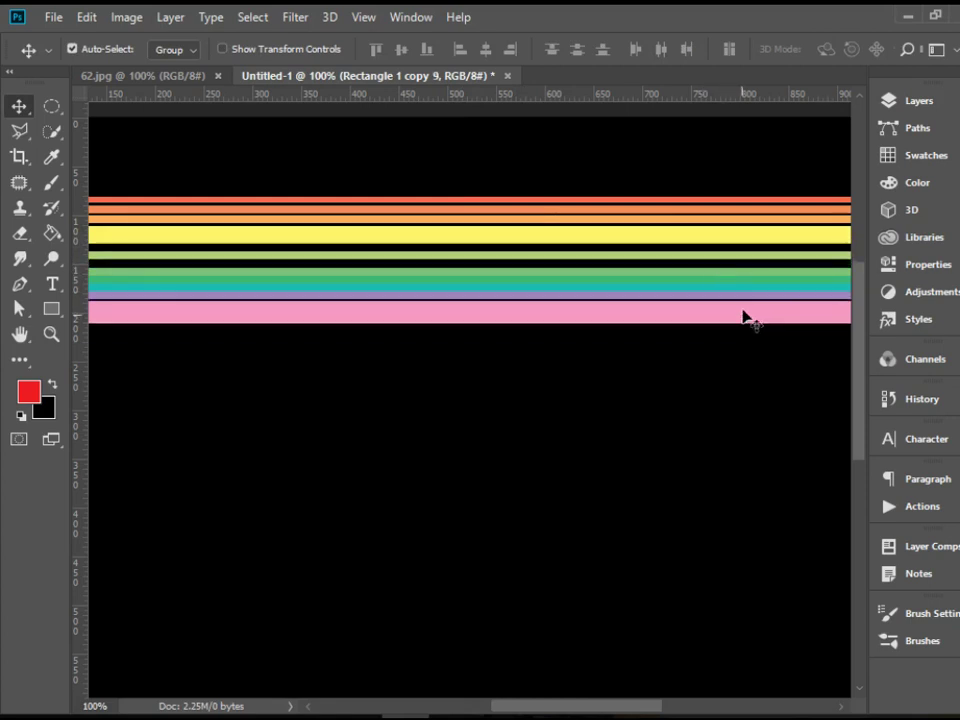
pyautogui.click(756, 295)
pyautogui.press('Down')
pyautogui.press('Down')
pyautogui.press('Down')
pyautogui.press('Down')
pyautogui.click(771, 285)
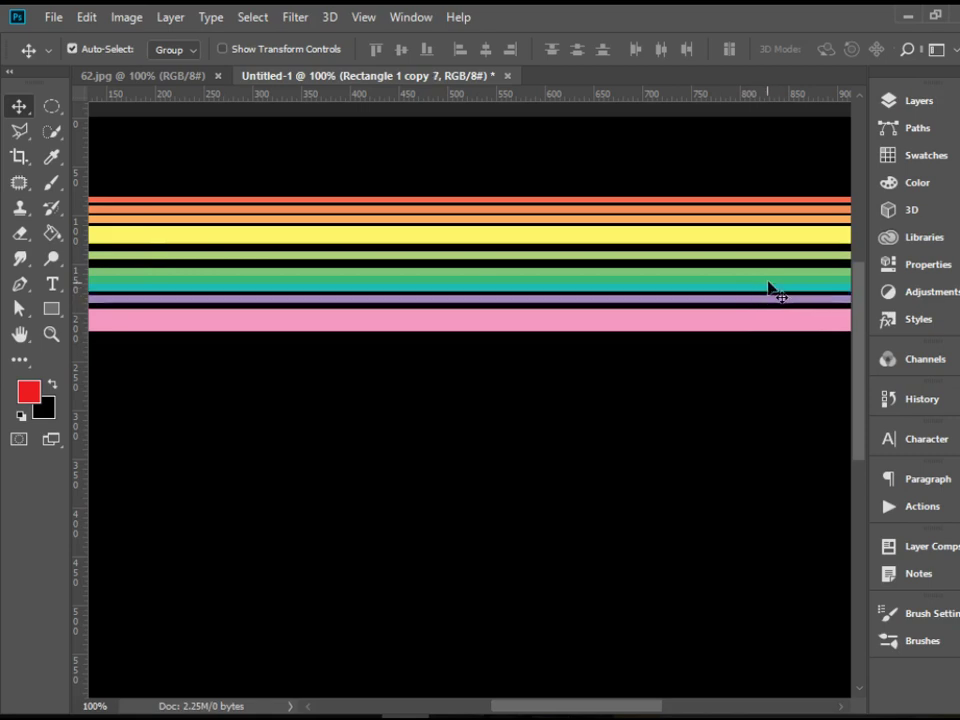
pyautogui.press('Down')
pyautogui.press('Down')
pyautogui.click(826, 283)
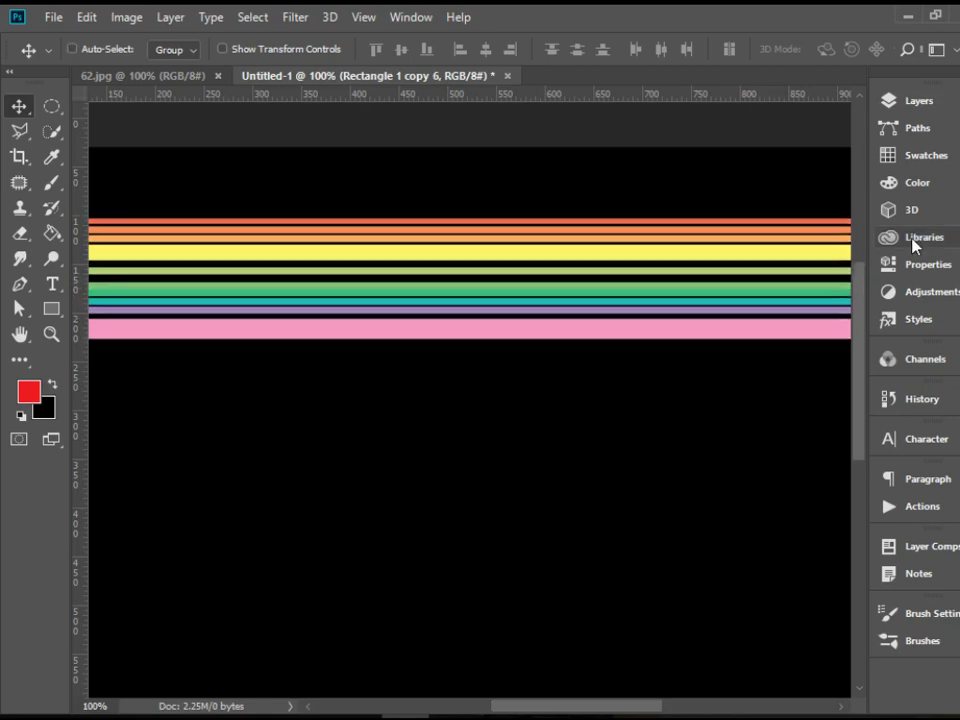
# Step: Zoom out and hide the black Background layer to reveal the transparent checkerboard
pyautogui.hotkey('ctrl', '-')
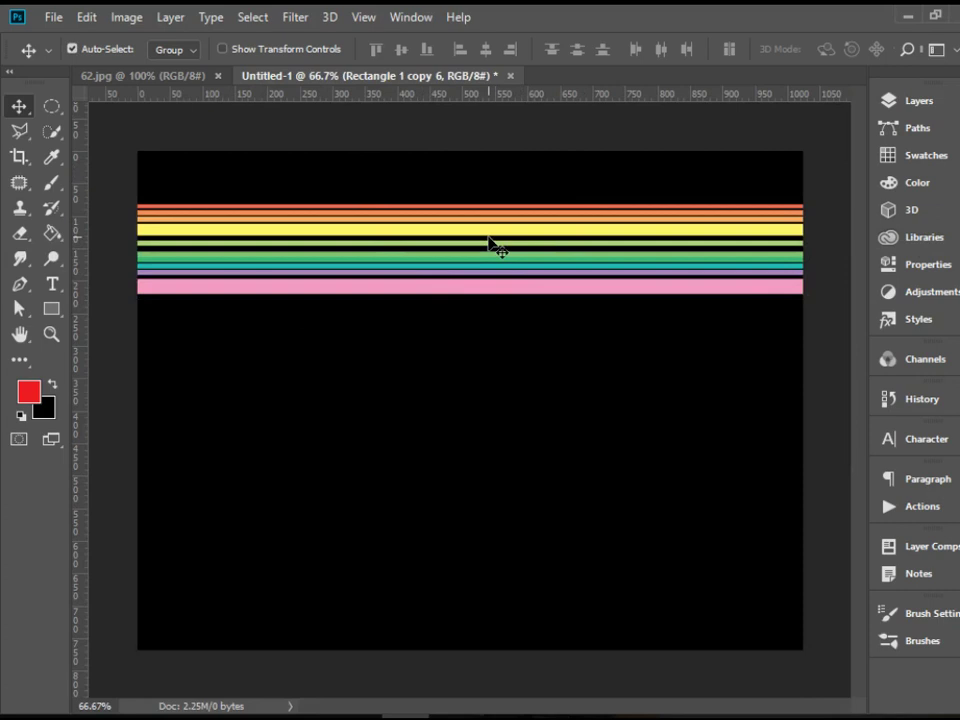
pyautogui.click(911, 102)
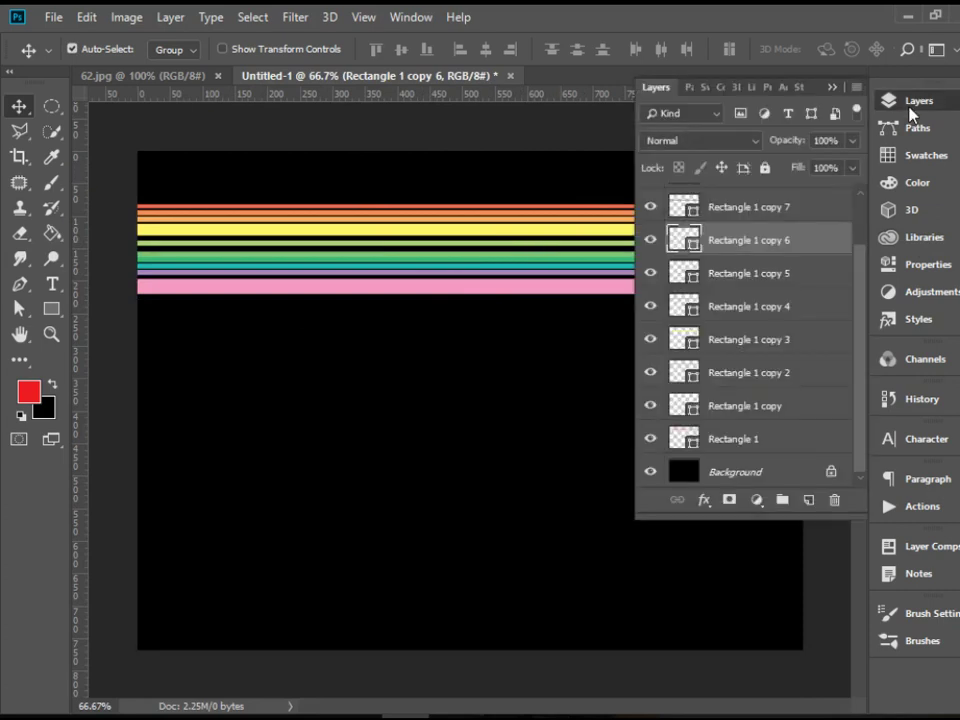
pyautogui.click(728, 474)
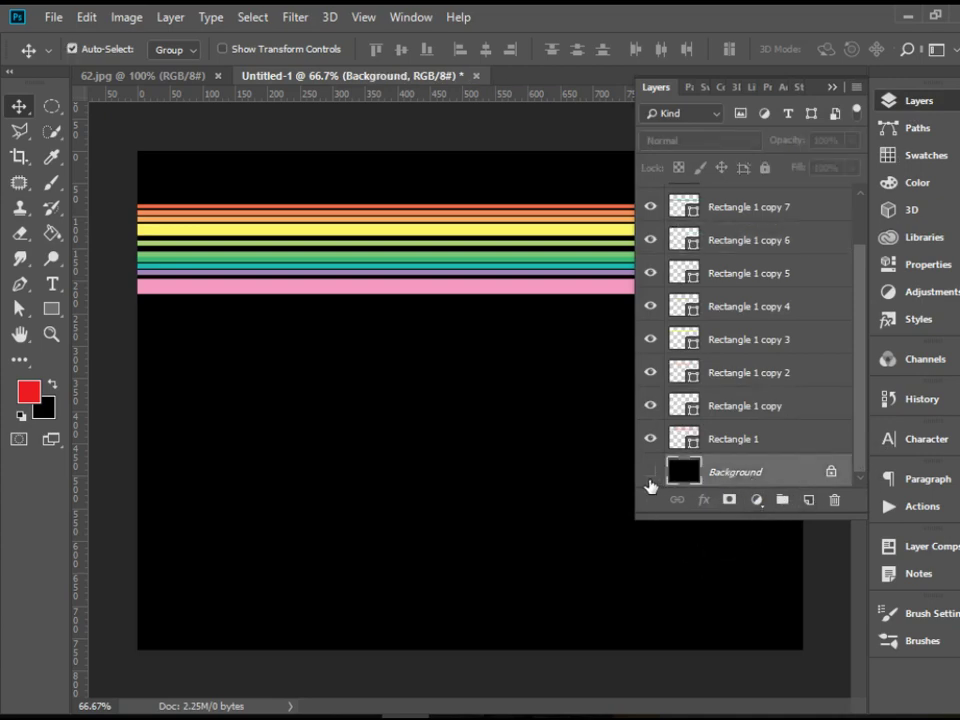
pyautogui.click(650, 472)
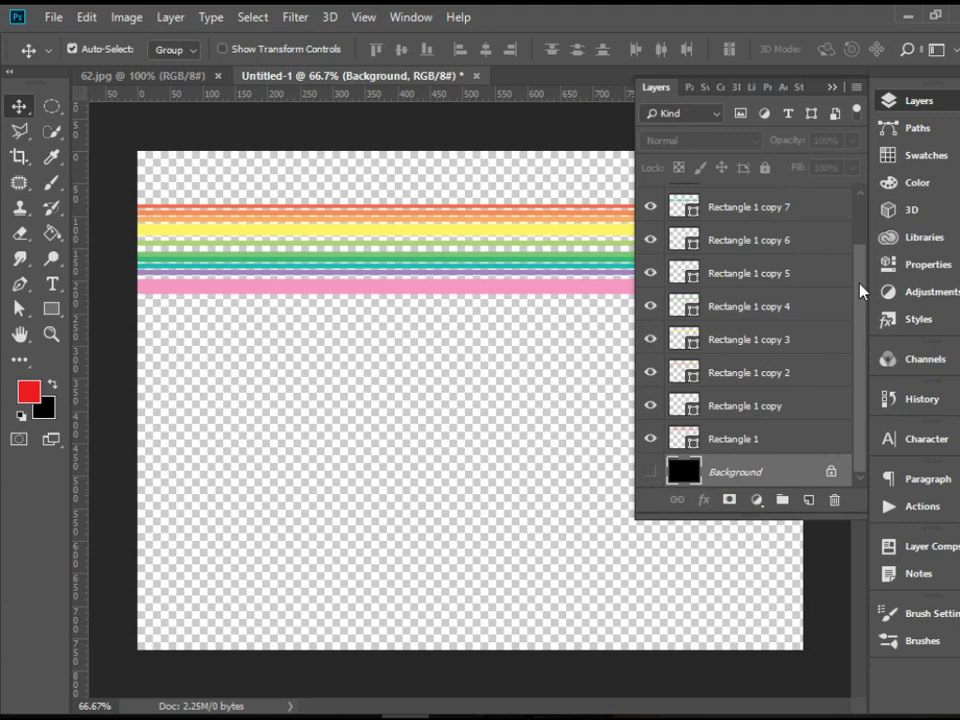
pyautogui.click(693, 476)
pyautogui.click(856, 89)
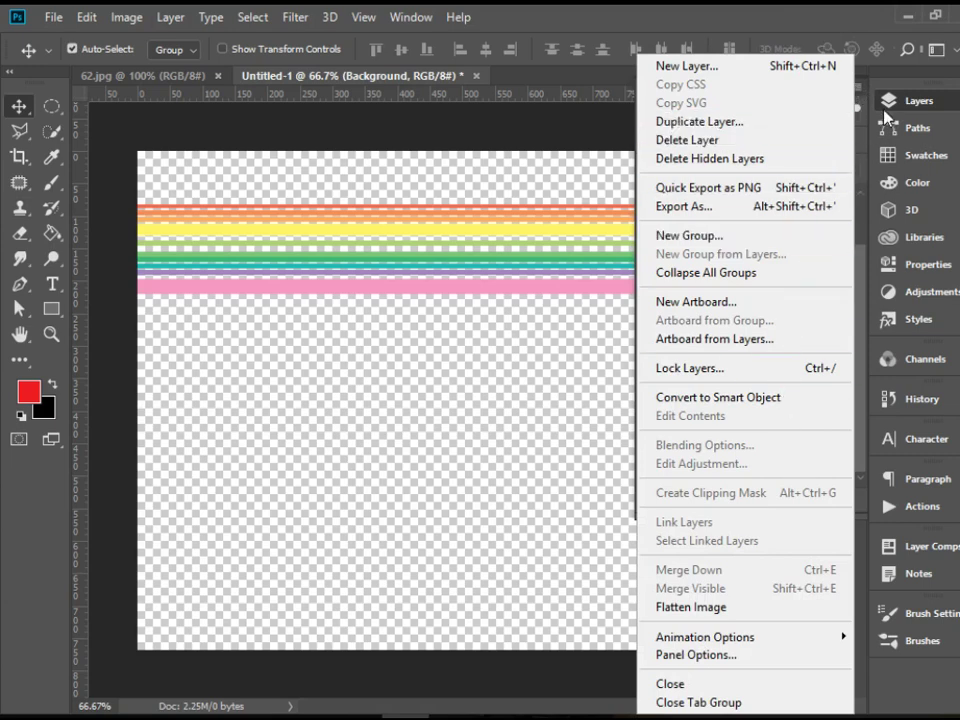
# Step: Select the top layer, Rectangle 1 copy 9, and Merge Visible to combine all stripes
pyautogui.click(881, 105)
pyautogui.click(828, 240)
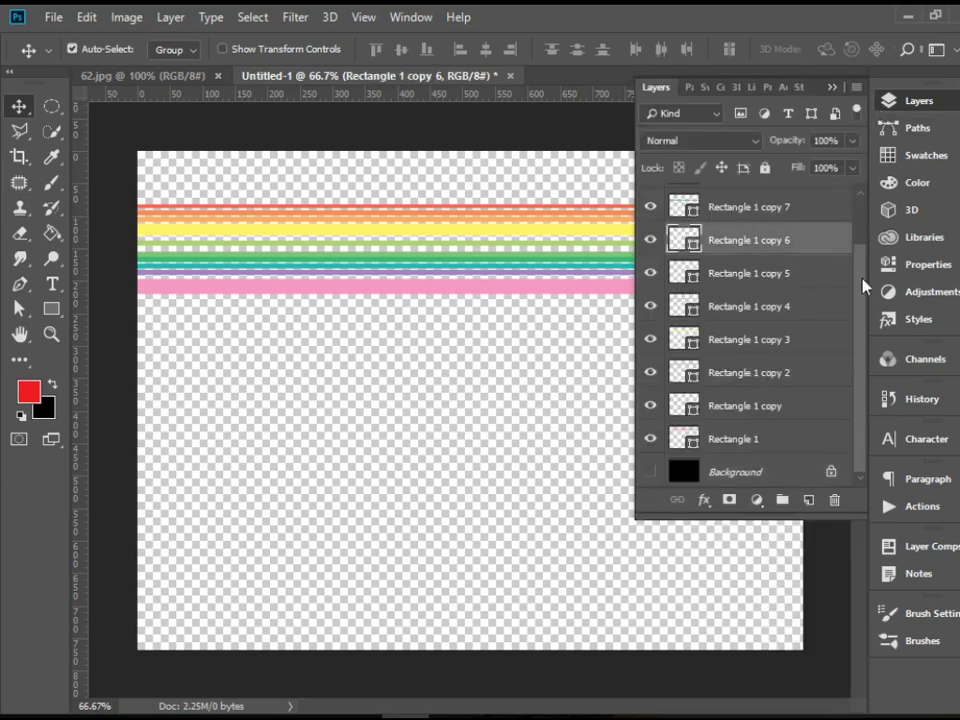
pyautogui.scroll(2, 828, 290)
pyautogui.click(818, 206)
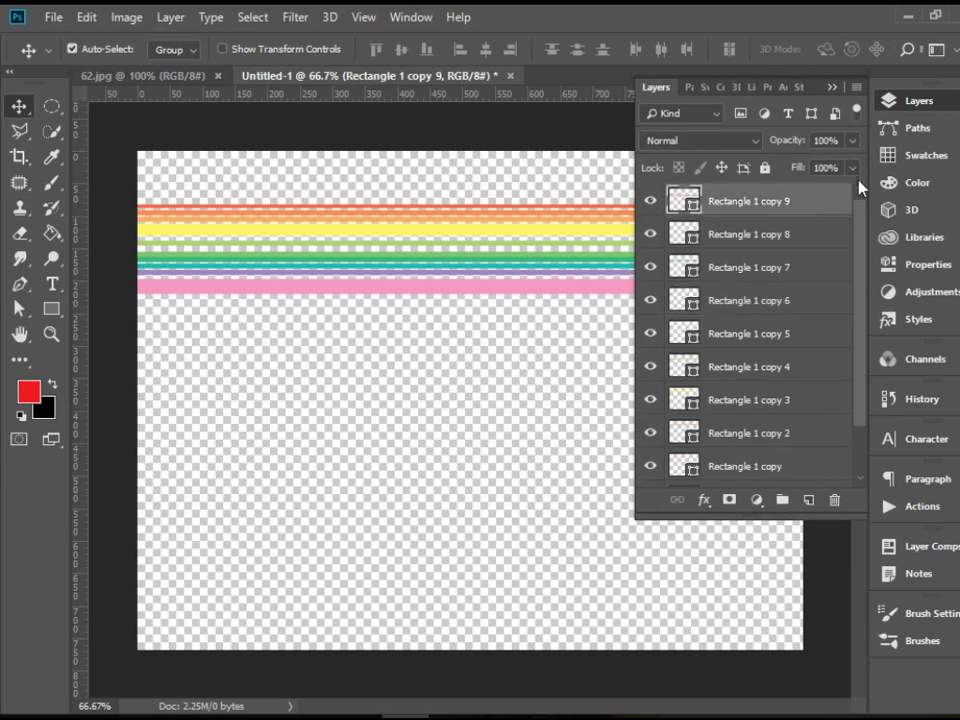
pyautogui.click(857, 92)
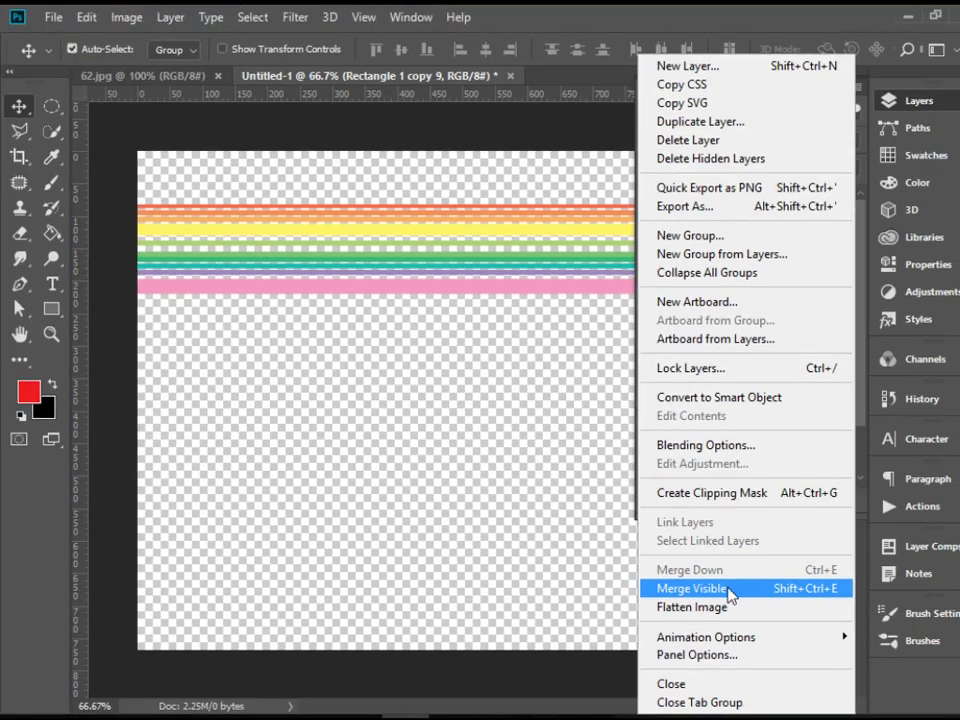
pyautogui.click(745, 592)
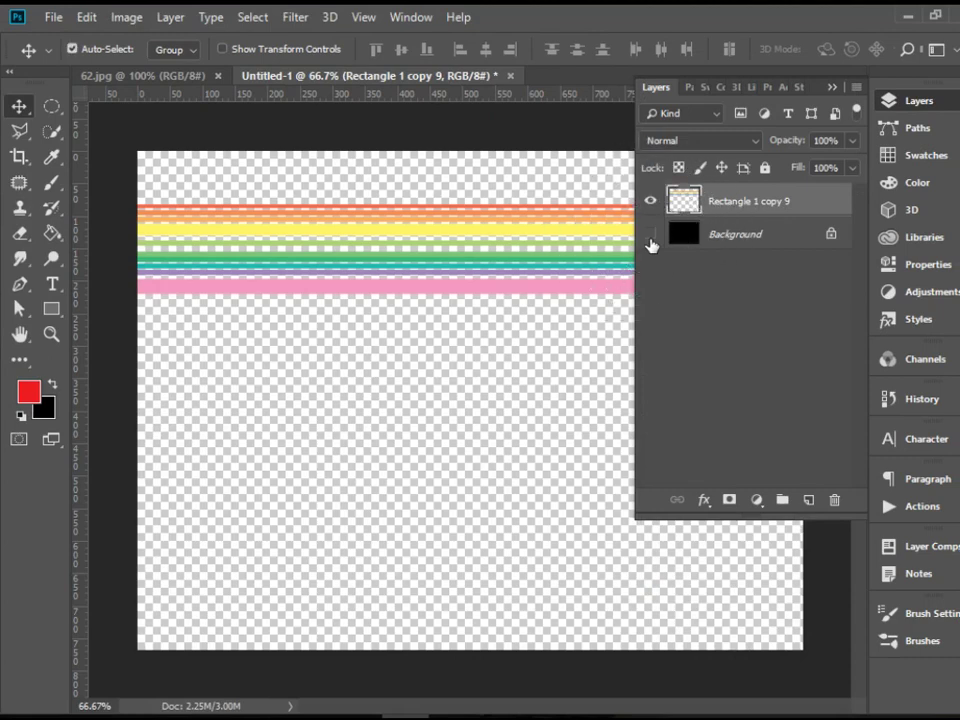
# Step: Show the black Background again and toggle the merged stripes layer to check it
pyautogui.click(650, 234)
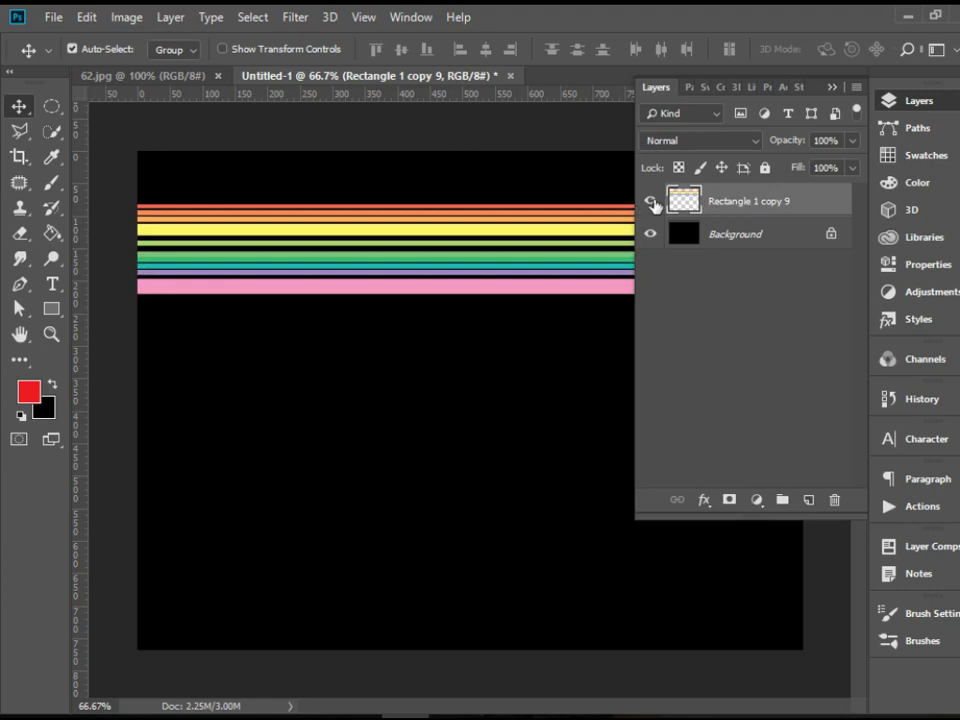
pyautogui.click(651, 202)
pyautogui.click(651, 202)
# Step: Warp the merged stripes into a wave, pulling the pink stripe up into a tall arch
pyautogui.hotkey('ctrl', 't')
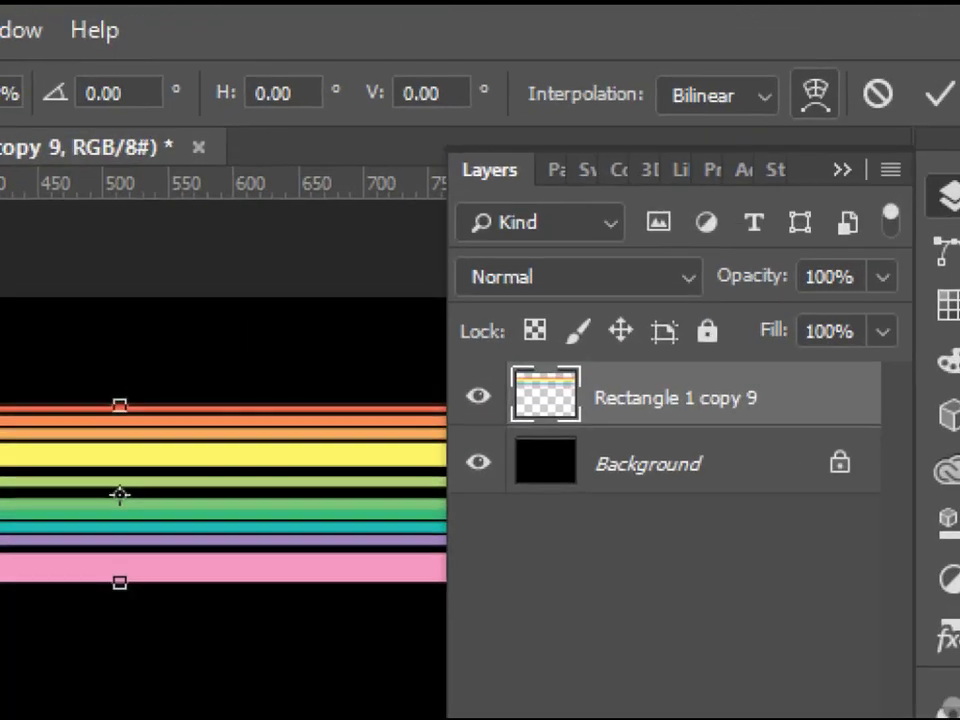
pyautogui.click(819, 48)
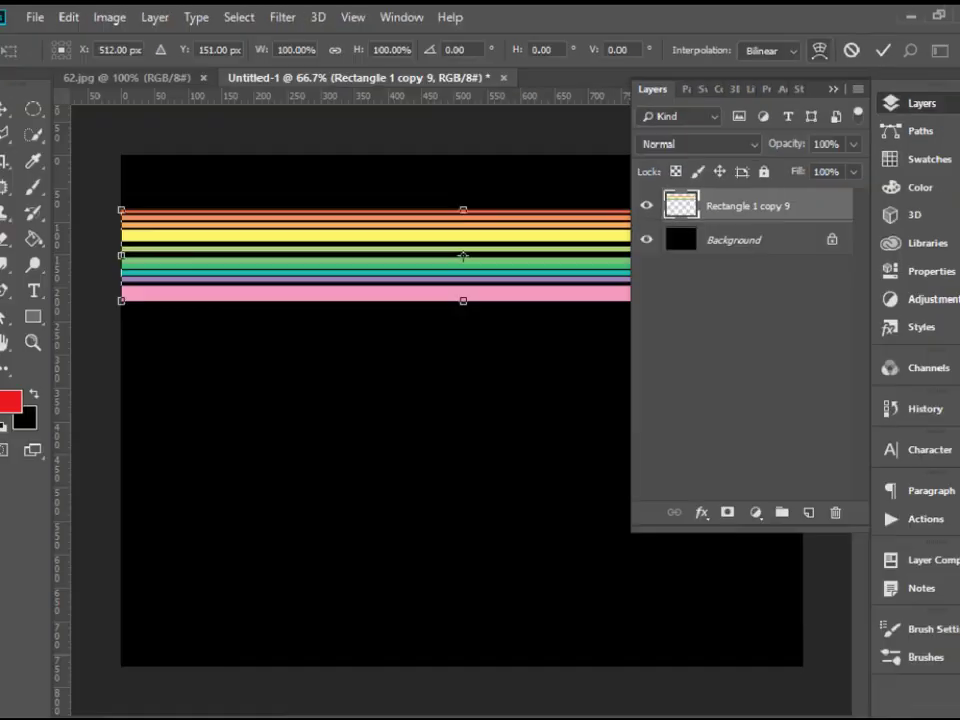
pyautogui.click(815, 95)
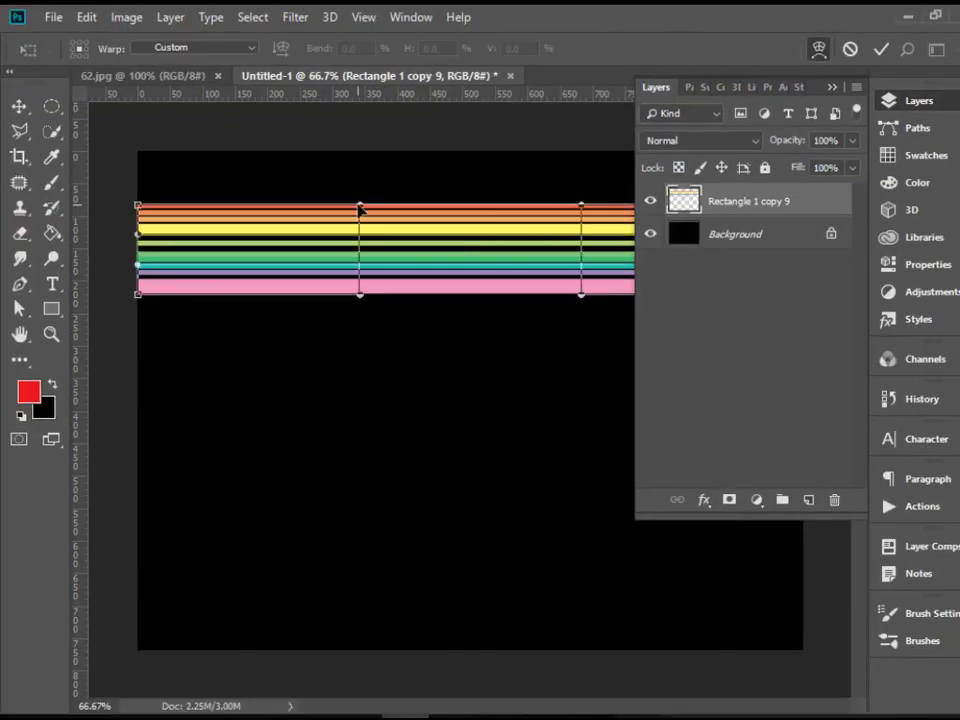
pyautogui.click(912, 104)
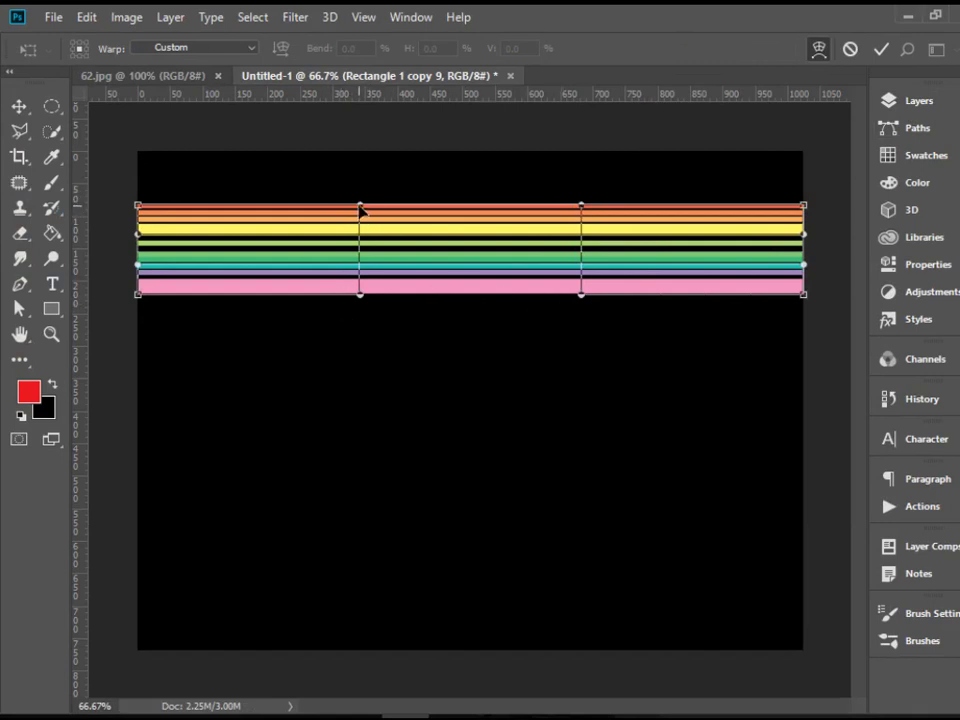
pyautogui.moveTo(410, 204); pyautogui.dragTo(229, 414)
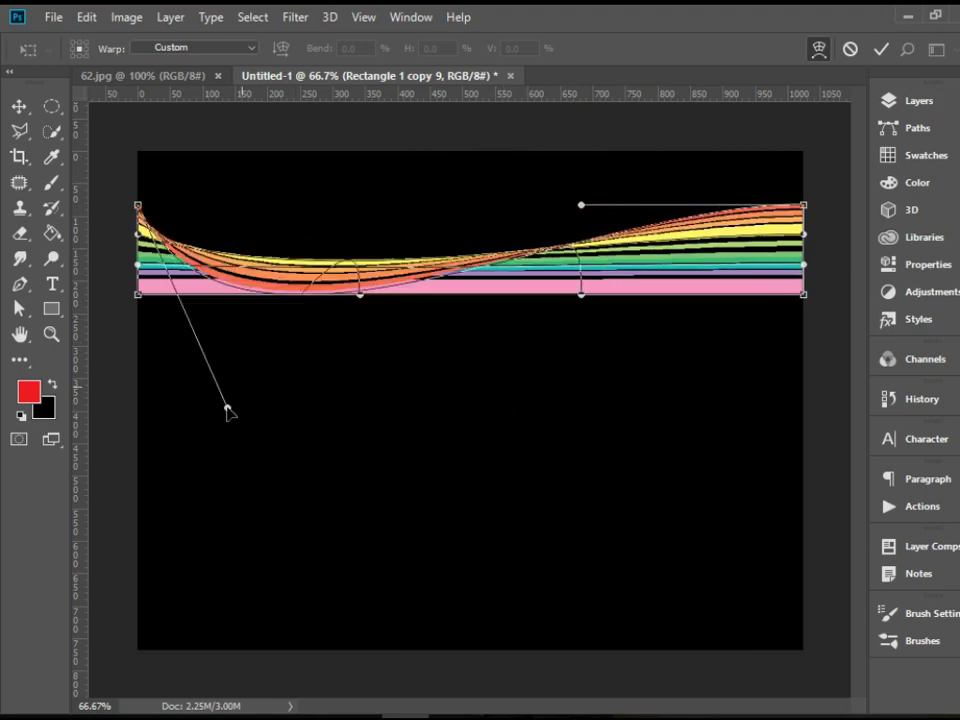
pyautogui.moveTo(582, 298); pyautogui.dragTo(125, 36)
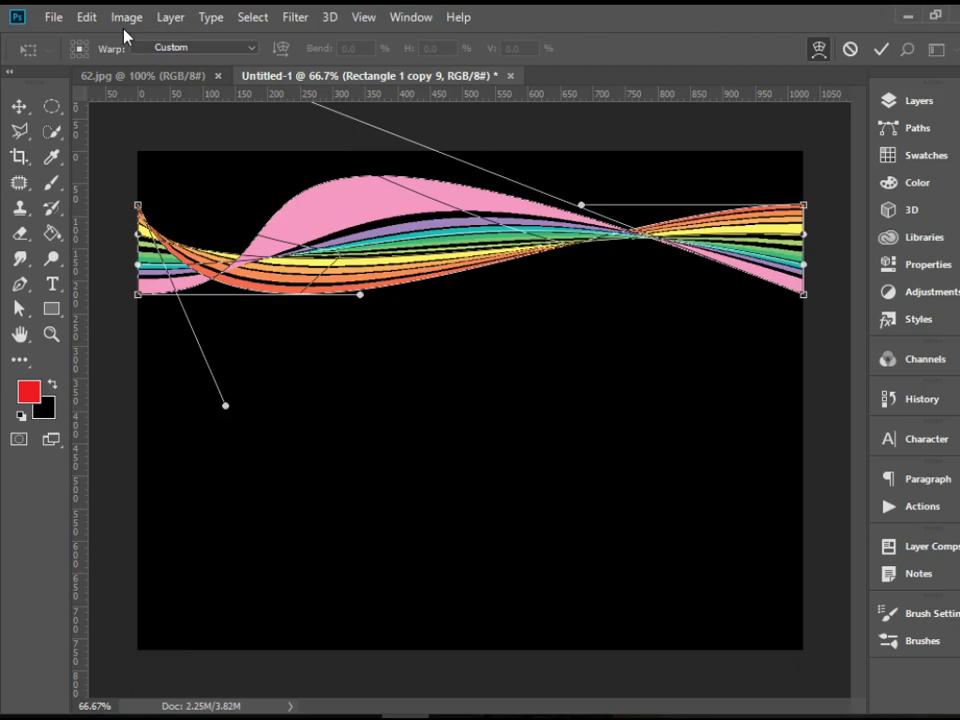
pyautogui.press('Return')
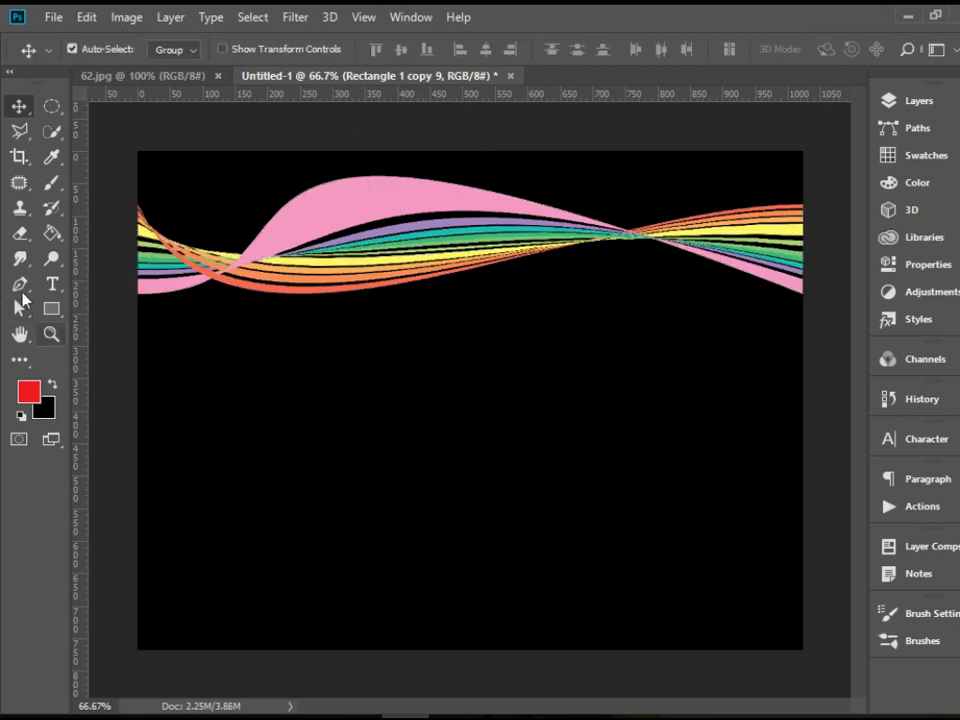
pyautogui.doubleClick(19, 334)
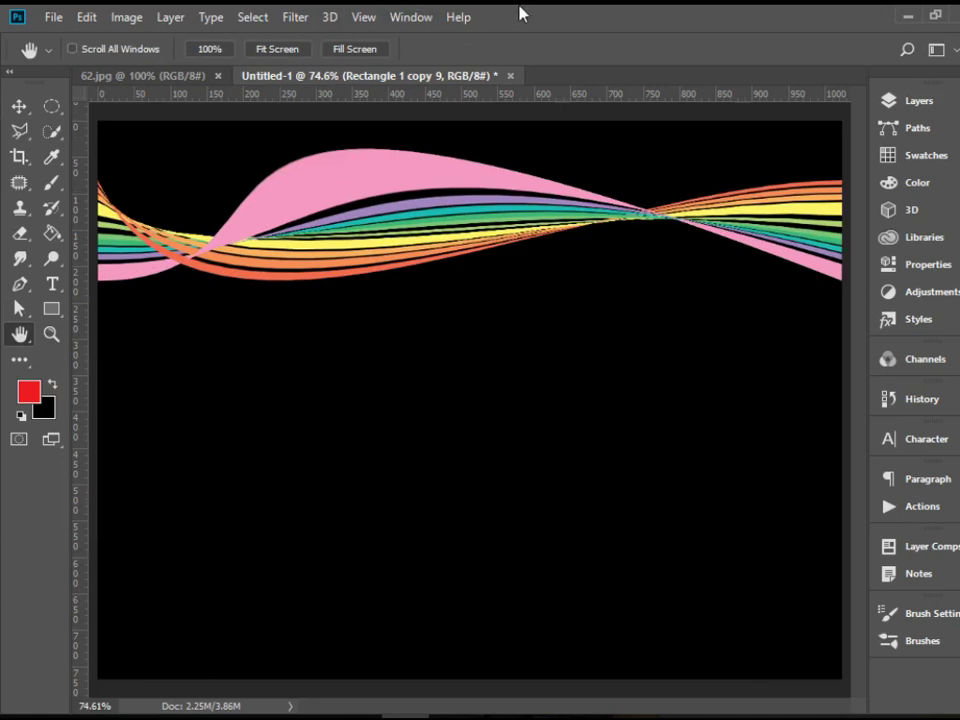